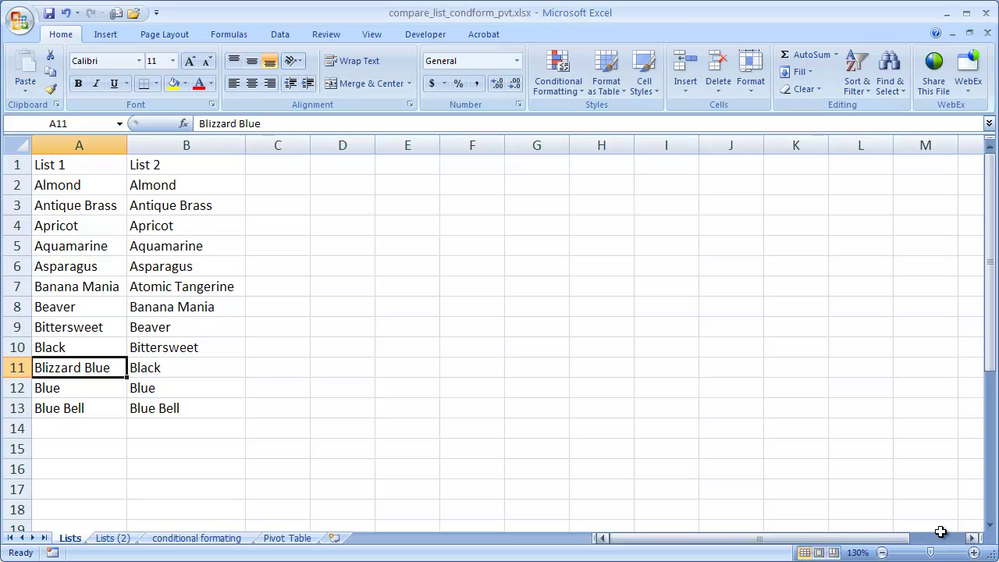
- Compare the color entries of List 1 and List 2 on the Lists sheet, including Almond and Blizzard Blue
{"action": "left_click", "coordinate": [62, 165]}
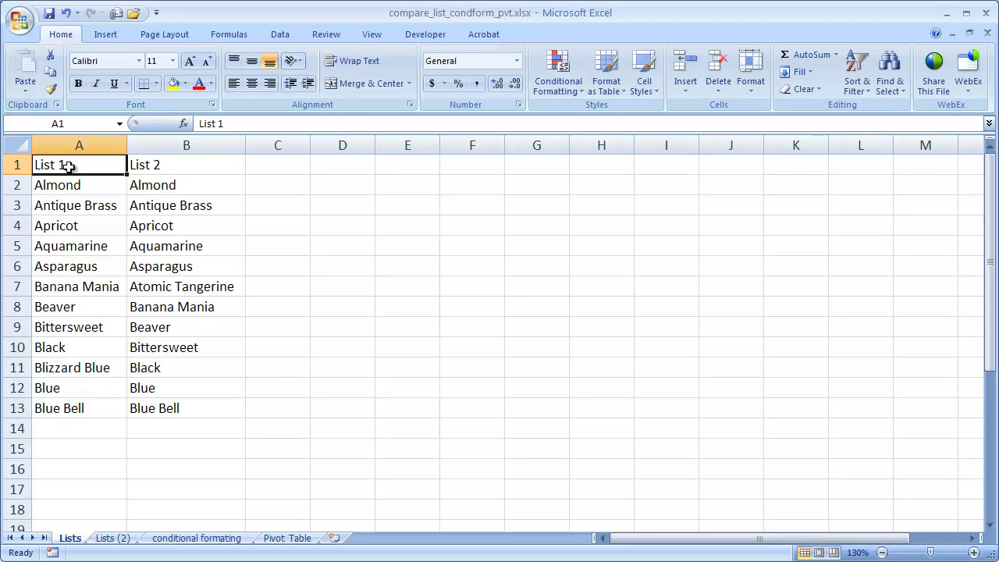
{"action": "left_click", "coordinate": [148, 167]}
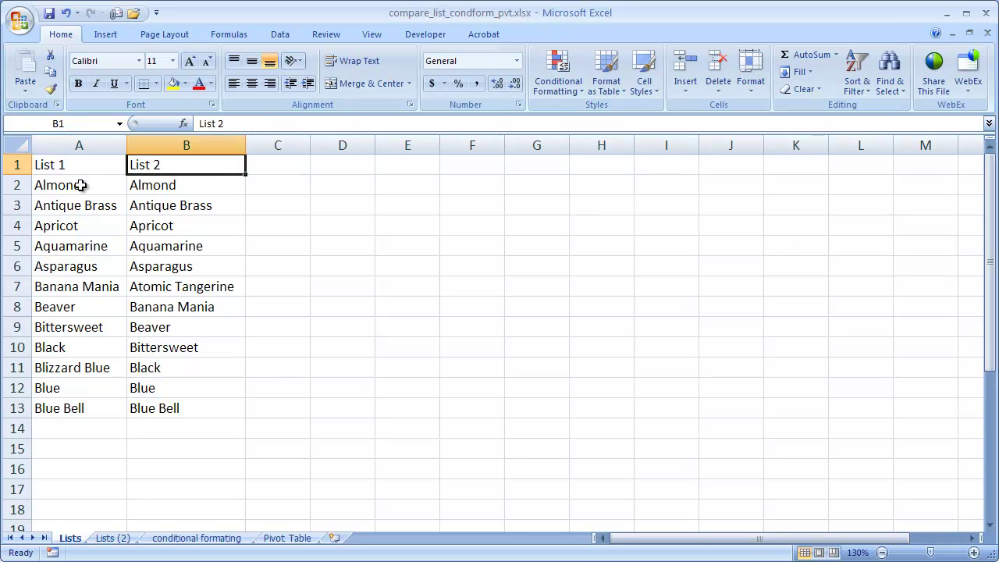
{"action": "left_click", "coordinate": [81, 187]}
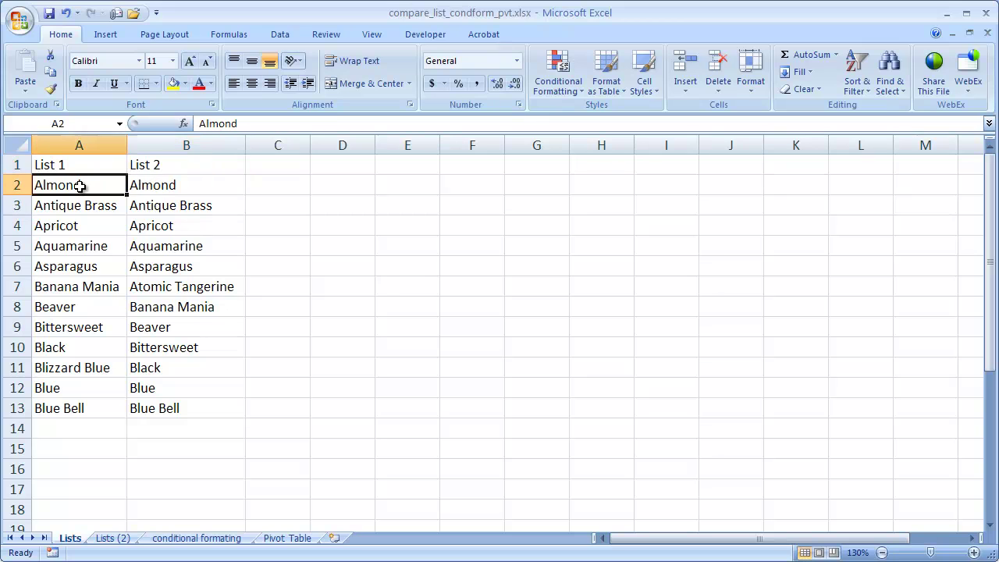
{"action": "left_click", "coordinate": [154, 187]}
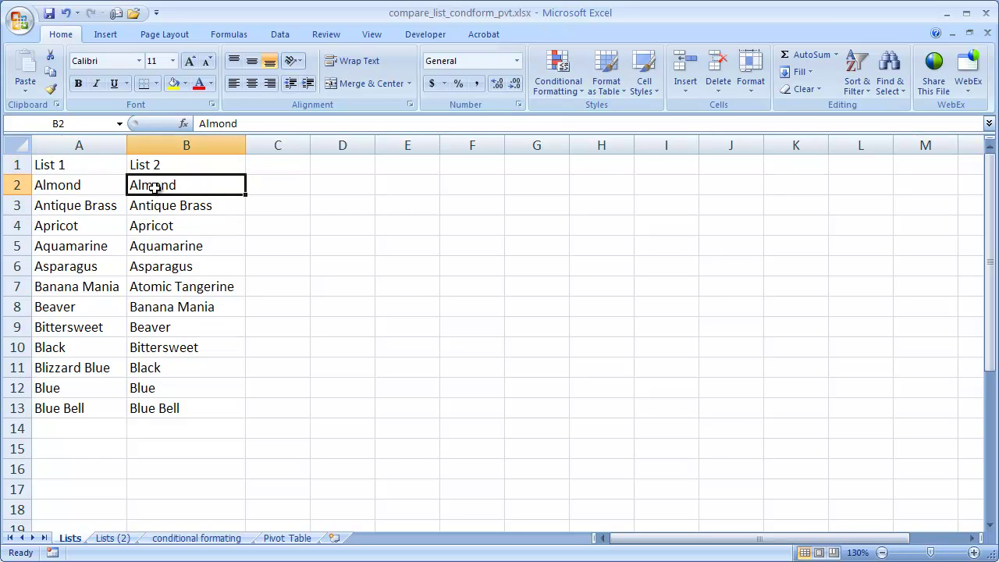
{"action": "left_click", "coordinate": [77, 368]}
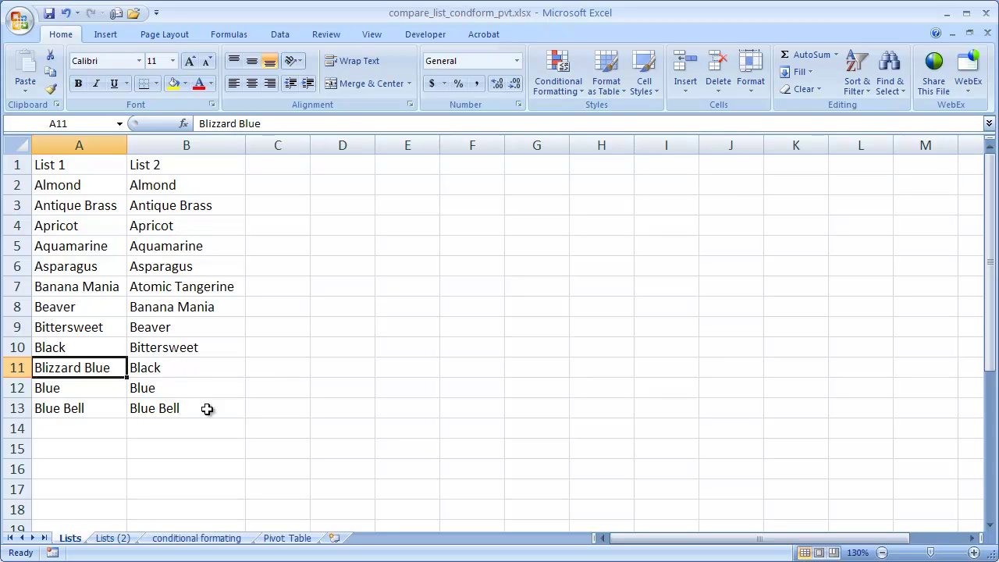
- Examine the Count of List values on the Pivot Table sheet for Atomic Tangerine, Blizzard Blue, Almond and Aquamarine against the original lists
{"action": "left_click", "coordinate": [290, 538]}
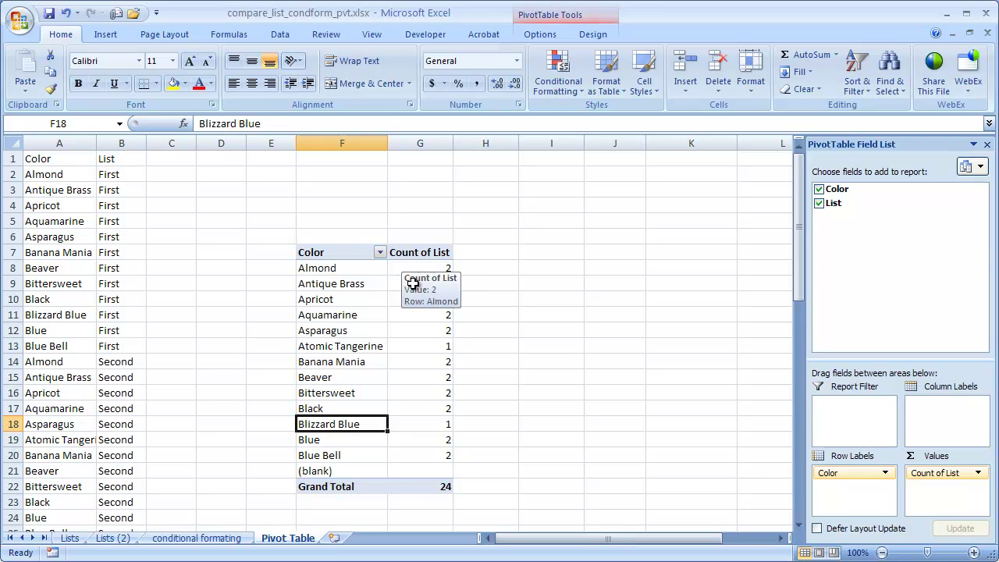
{"action": "mouse_move", "coordinate": [402, 343]}
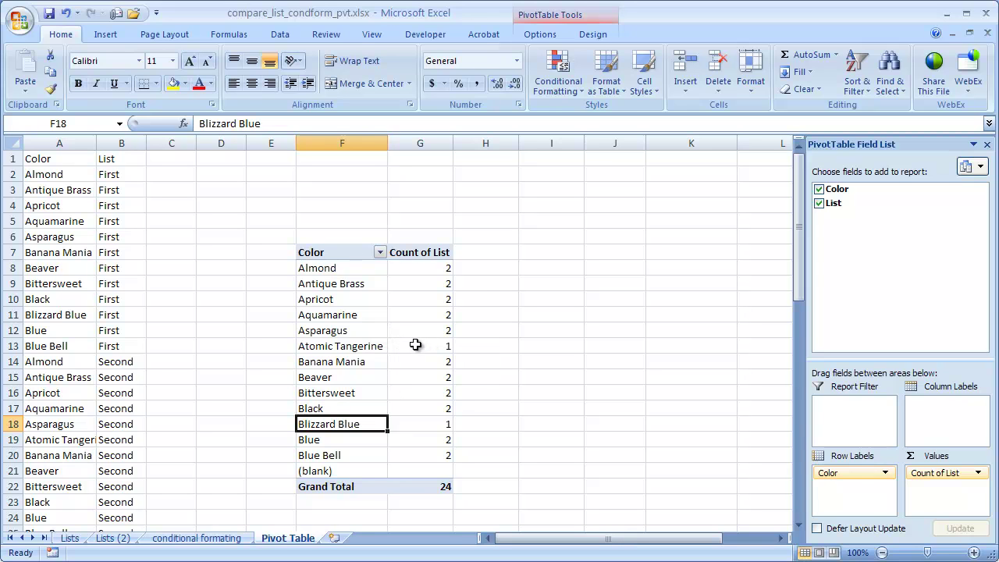
{"action": "left_click", "coordinate": [414, 345]}
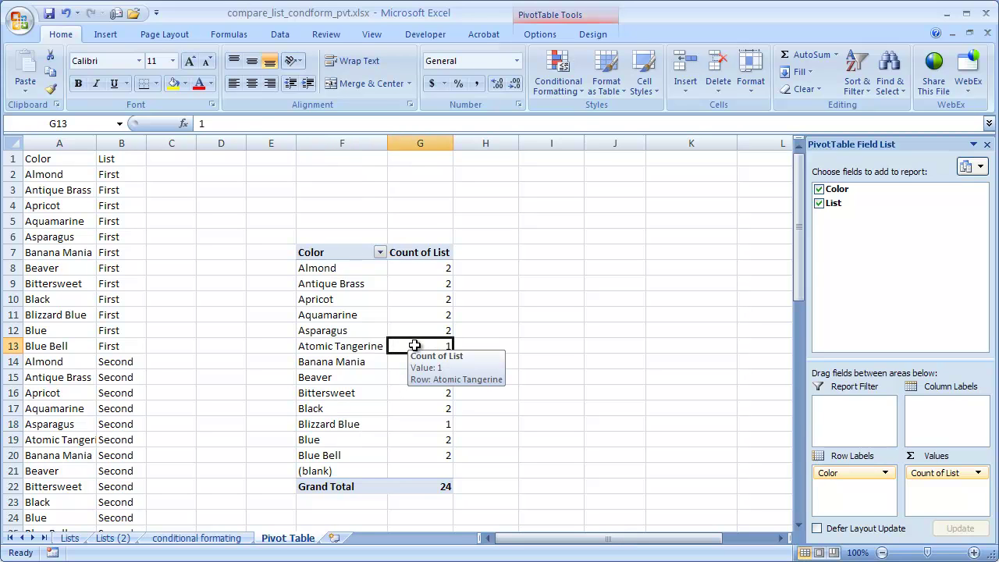
{"action": "left_click", "coordinate": [373, 347]}
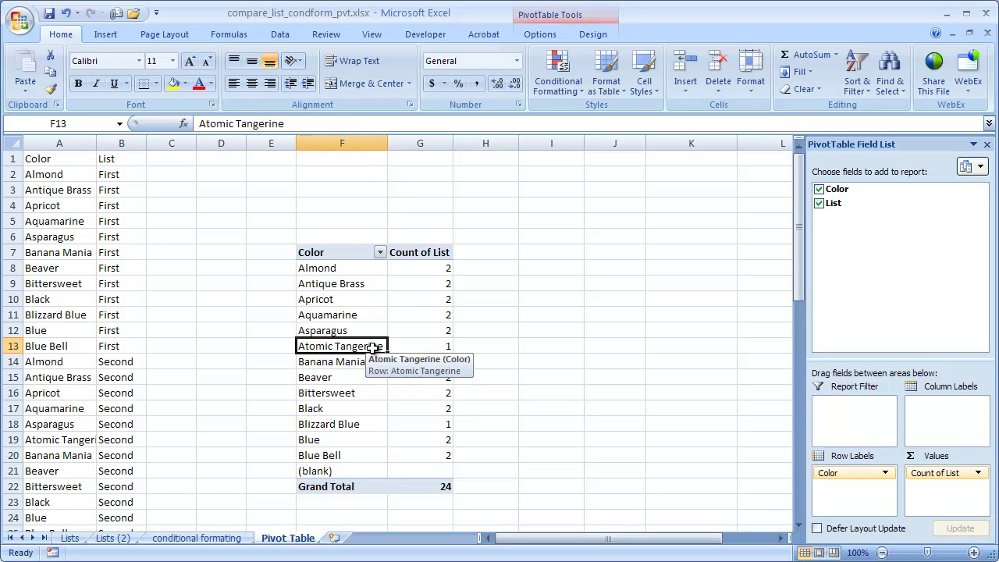
{"action": "left_click", "coordinate": [430, 344]}
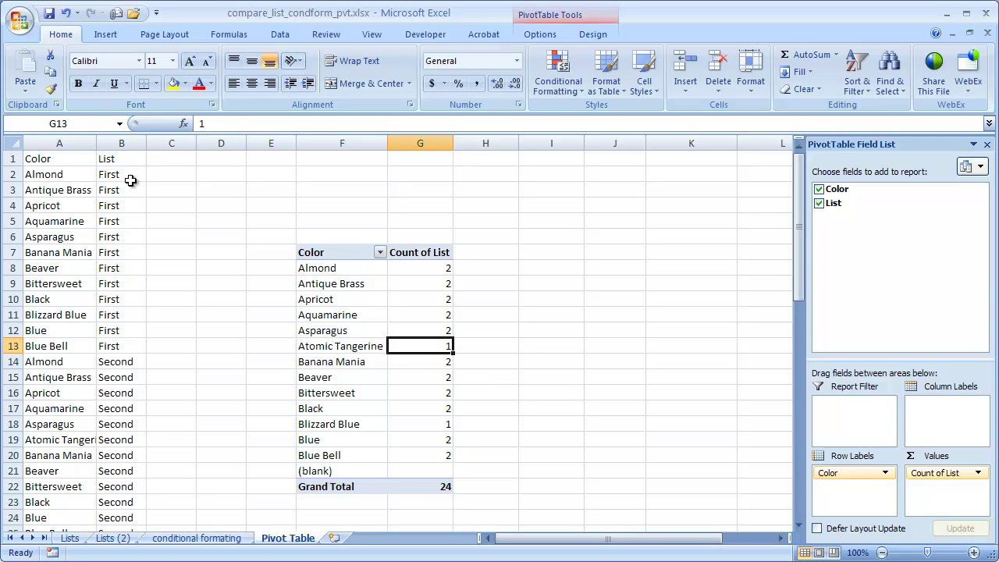
{"action": "left_click", "coordinate": [349, 422]}
{"action": "left_click", "coordinate": [418, 422]}
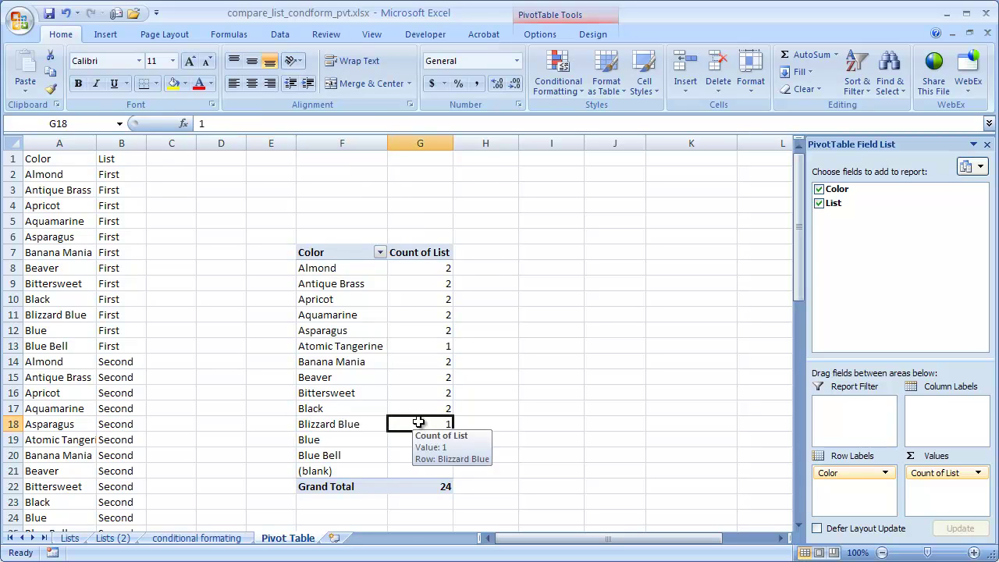
{"action": "left_click", "coordinate": [422, 266]}
{"action": "left_click", "coordinate": [419, 315]}
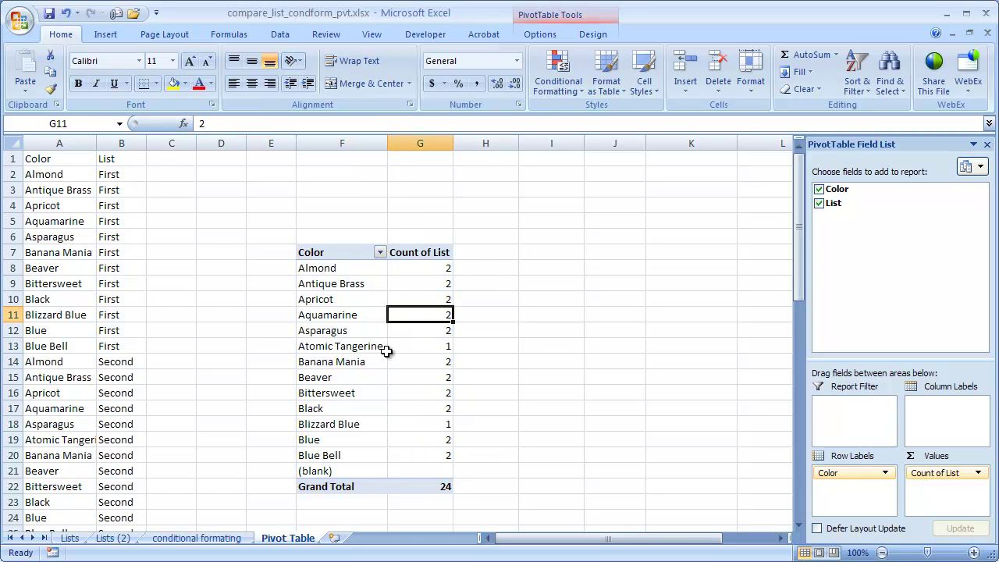
{"action": "left_click", "coordinate": [69, 538]}
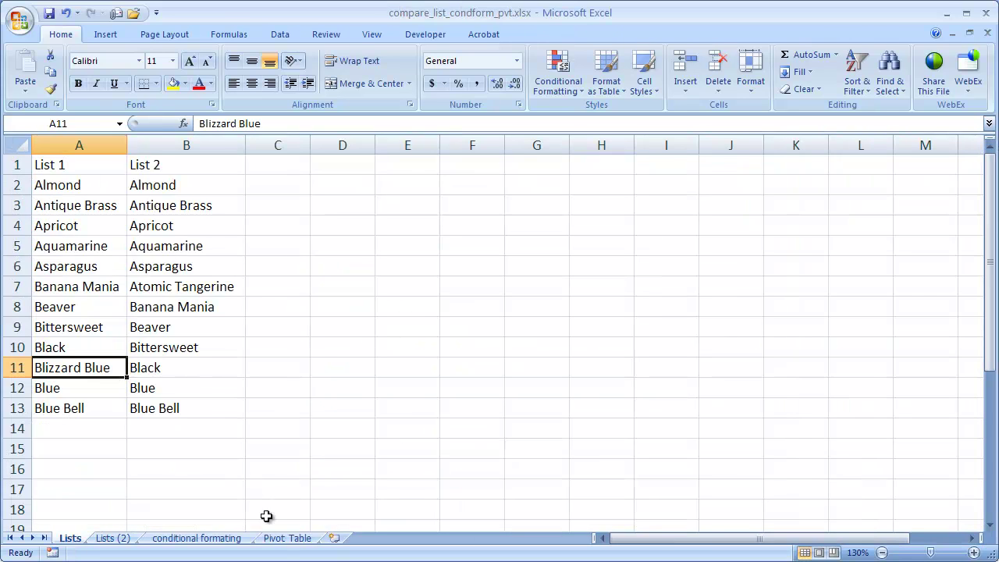
{"action": "left_click", "coordinate": [284, 538]}
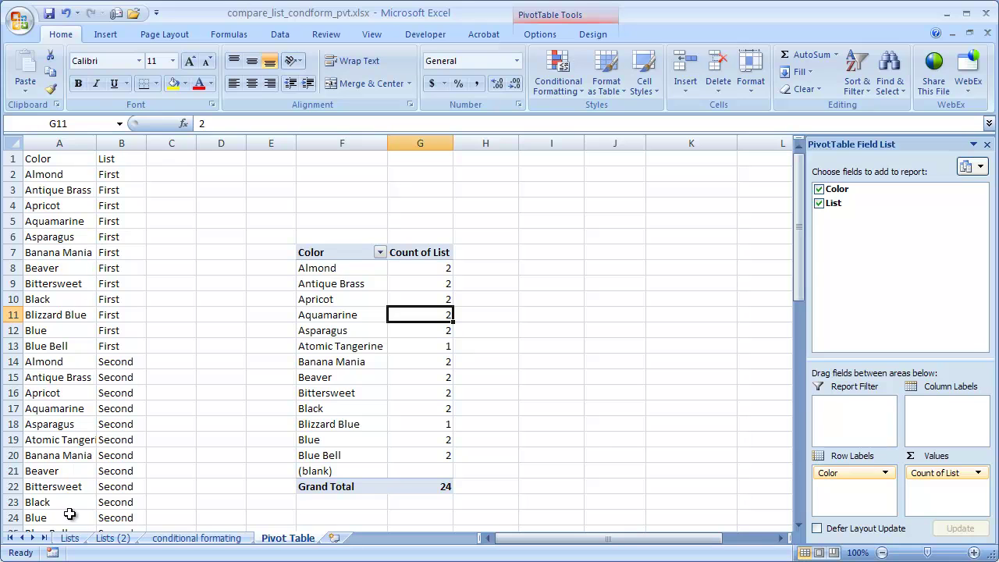
- Add a new worksheet and copy the List 1 colors in A2:A13 of the Lists sheet
{"action": "left_click", "coordinate": [334, 538]}
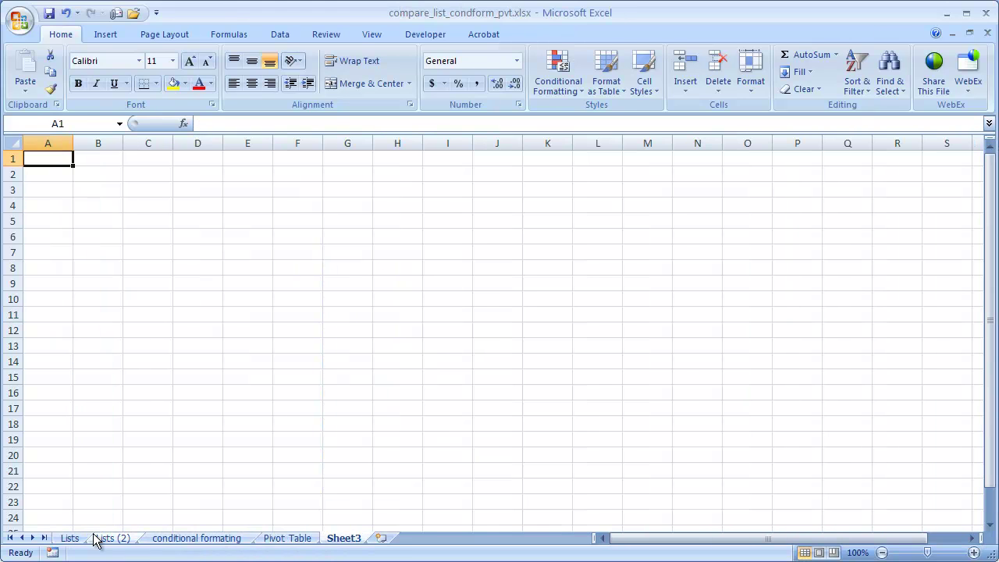
{"action": "left_click", "coordinate": [69, 538]}
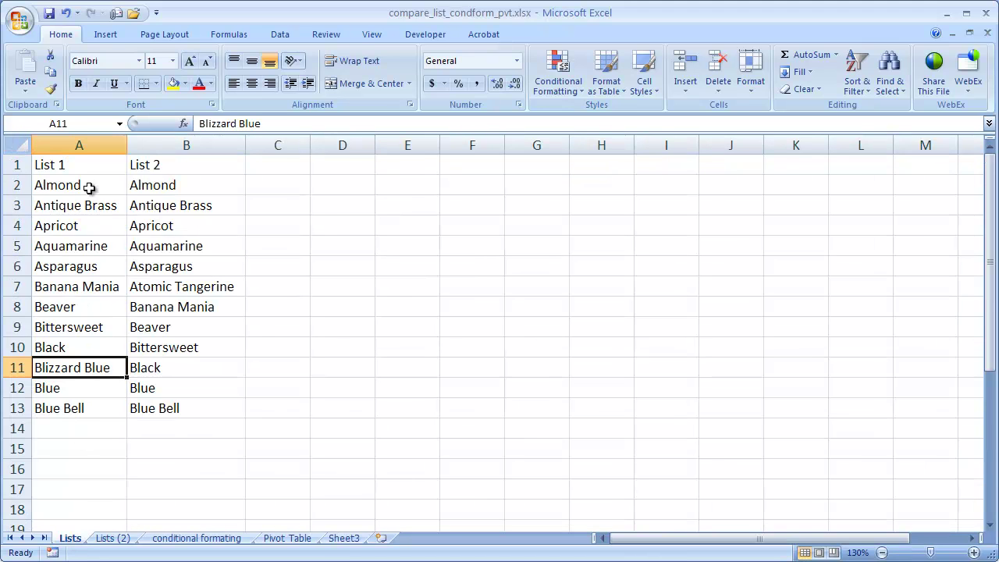
{"action": "left_click_drag", "start_coordinate": [87, 189], "coordinate": [86, 407]}
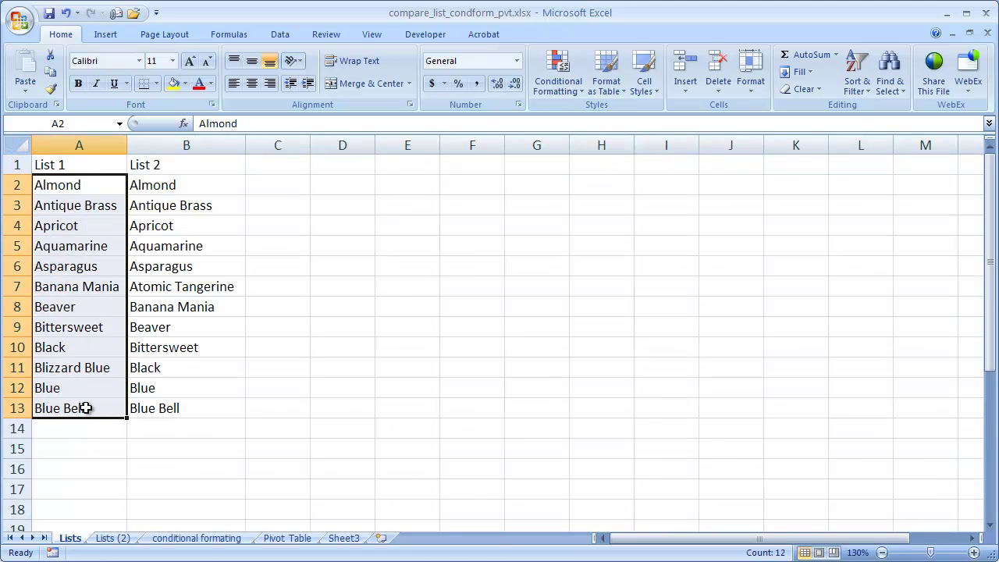
{"action": "key", "text": "ctrl+c"}
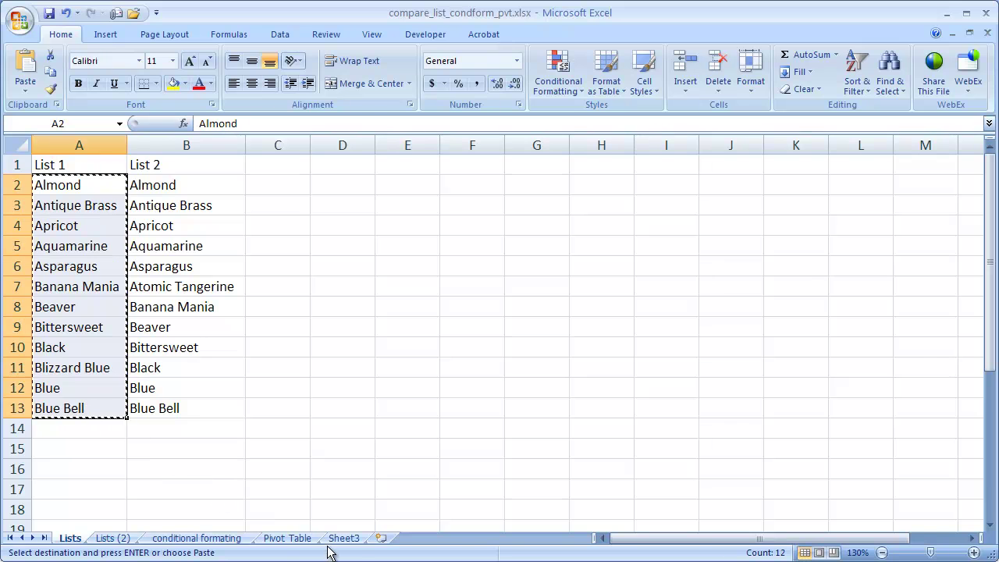
- Enter the headers Color in A1 and List Number in B1 of Sheet3, and fit column B to its content
{"action": "left_click", "coordinate": [351, 540]}
{"action": "type", "text": "Color"}
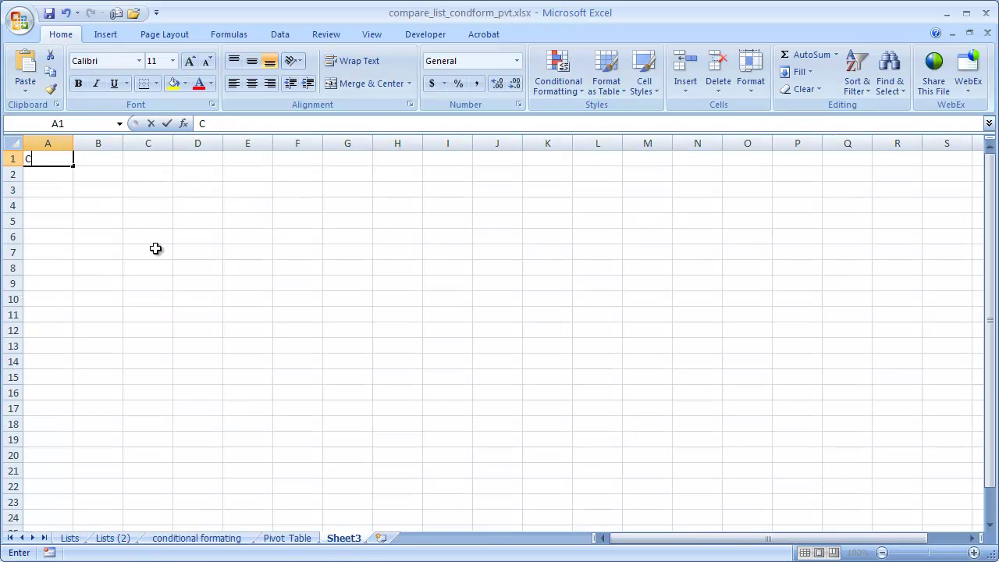
{"action": "left_click", "coordinate": [41, 173]}
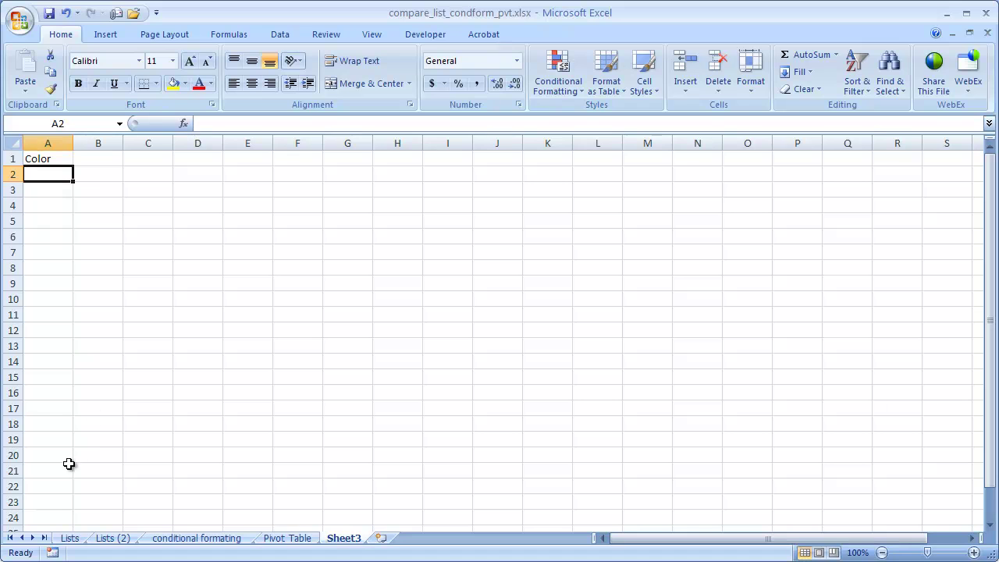
{"action": "left_click", "coordinate": [97, 155]}
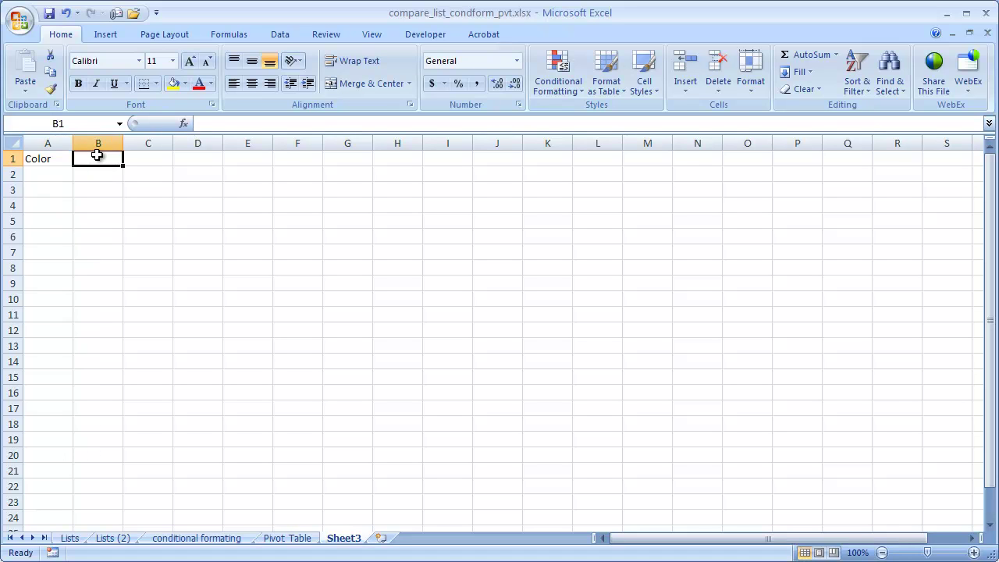
{"action": "type", "text": "List Nu"}
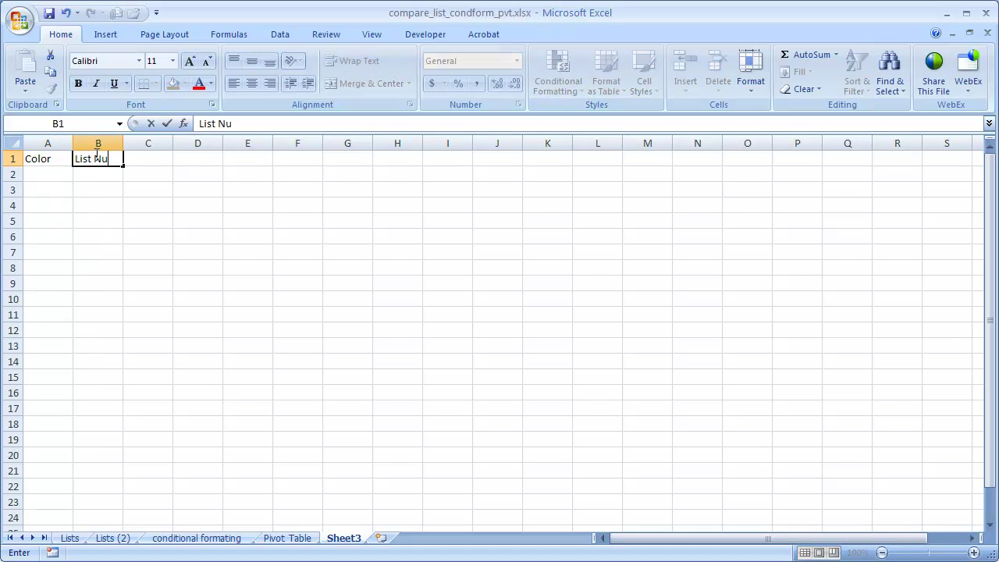
{"action": "type", "text": "mber"}
{"action": "key", "text": "Return"}
{"action": "double_click", "coordinate": [122, 143]}
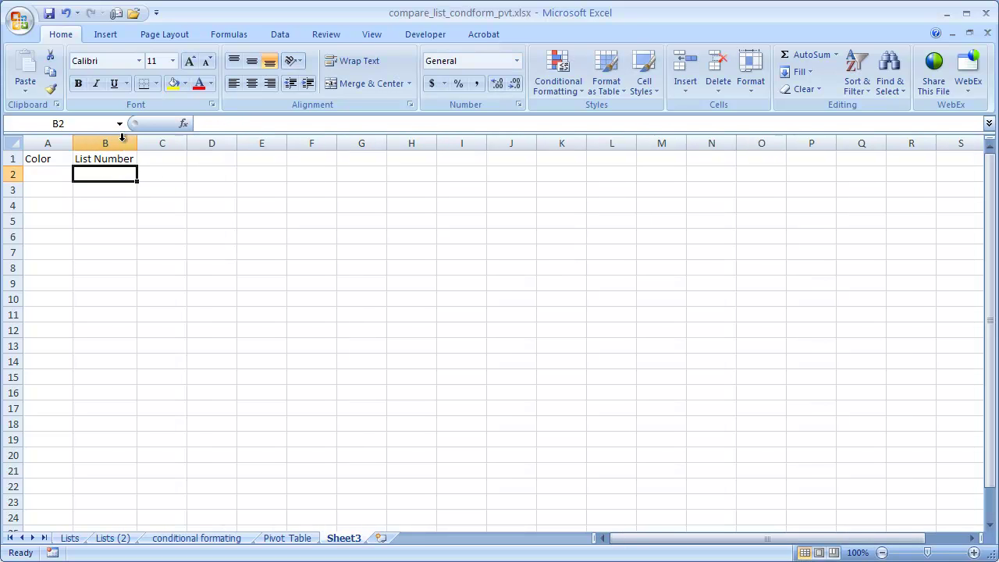
- Copy the List 1 colors from the Lists sheet into Sheet3 starting at A2, and fit column A to its content
{"action": "left_click", "coordinate": [69, 539]}
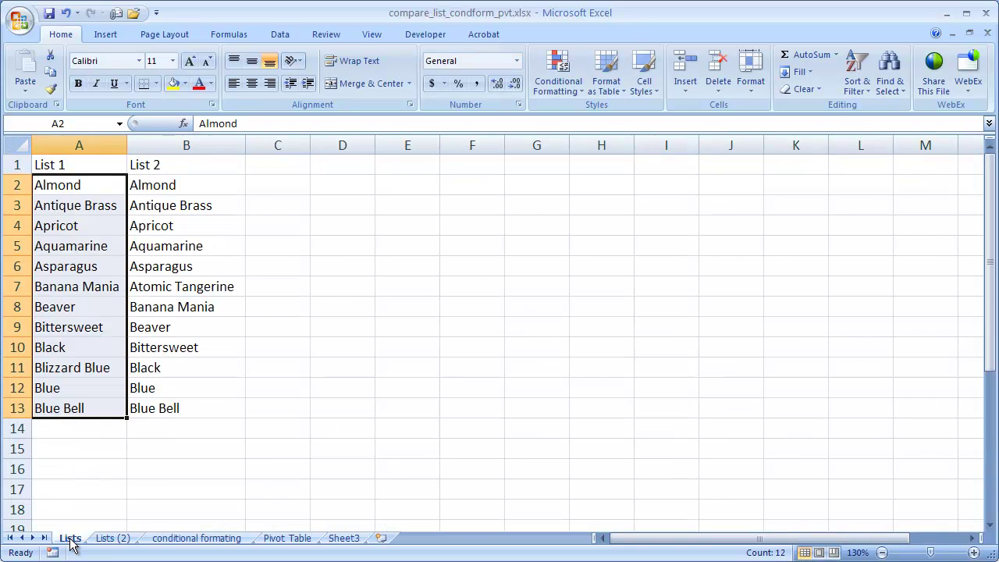
{"action": "key", "text": "ctrl+c"}
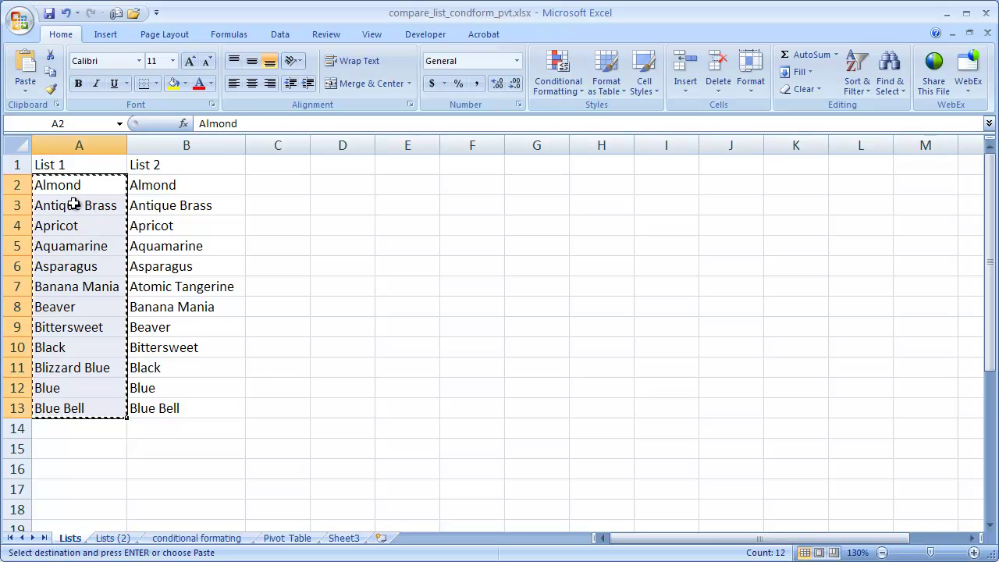
{"action": "left_click", "coordinate": [351, 546]}
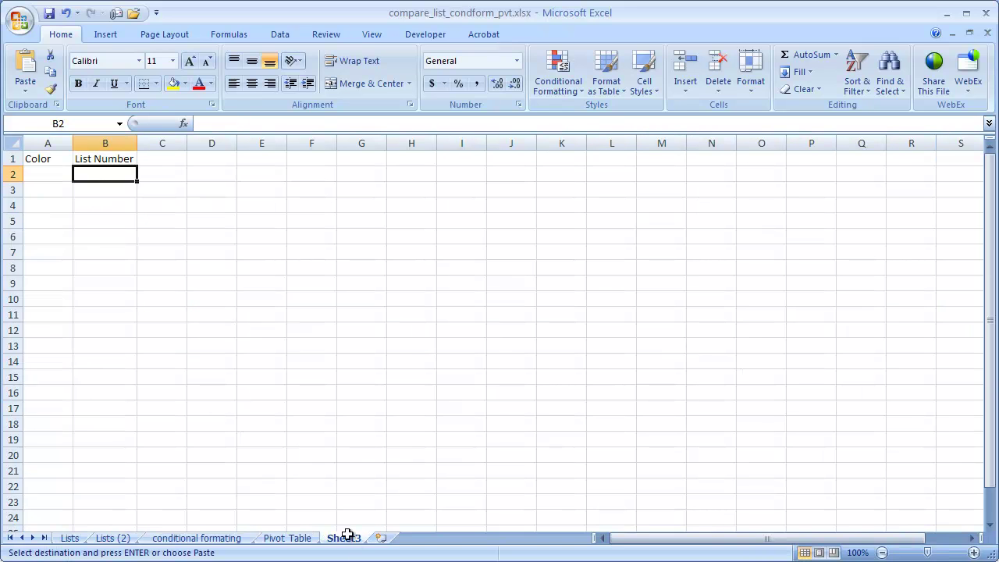
{"action": "left_click", "coordinate": [39, 170]}
{"action": "key", "text": "ctrl+v"}
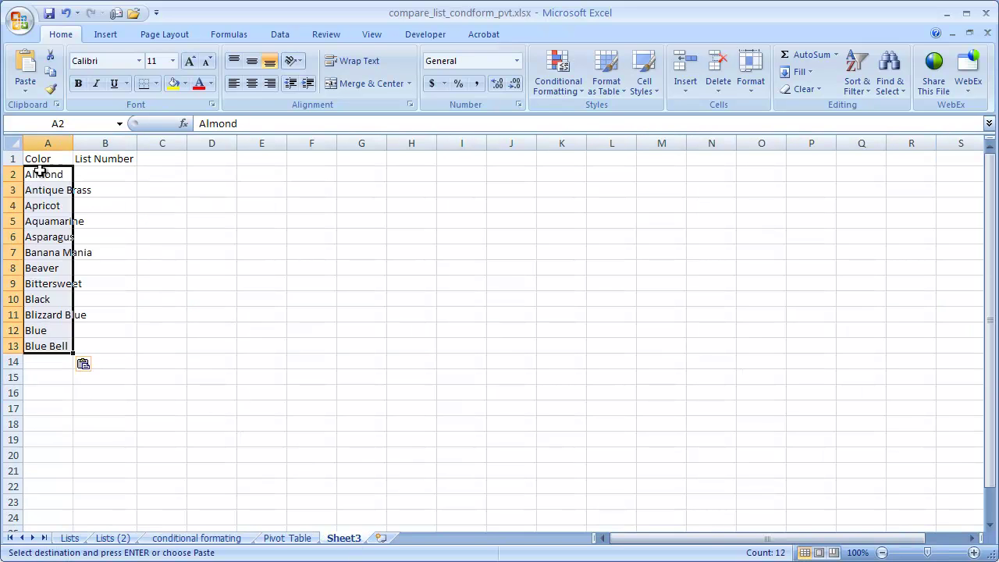
{"action": "double_click", "coordinate": [75, 143]}
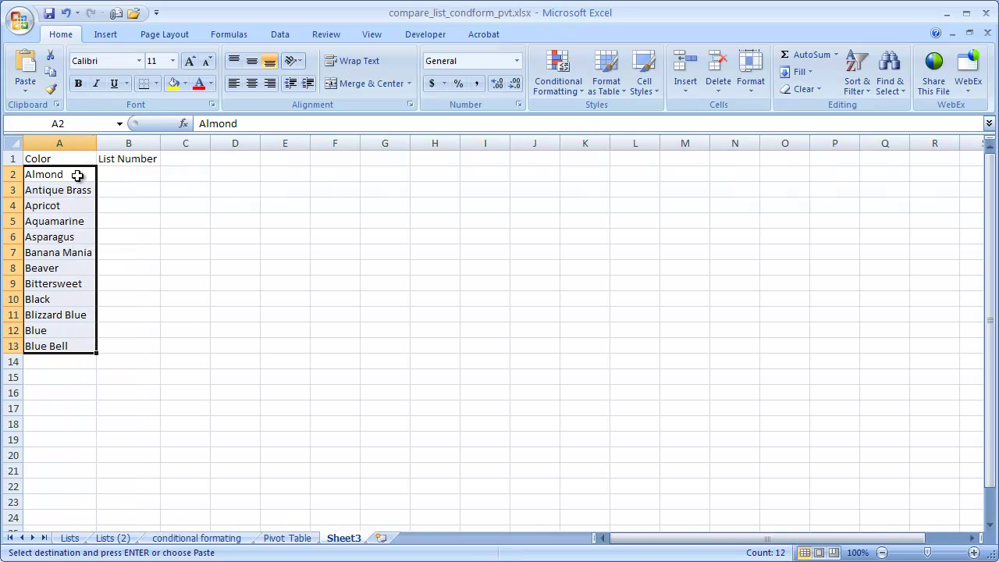
- Enter First in B2 of Sheet3 and fill it down to B13 alongside the List 1 colors
{"action": "left_click", "coordinate": [129, 174]}
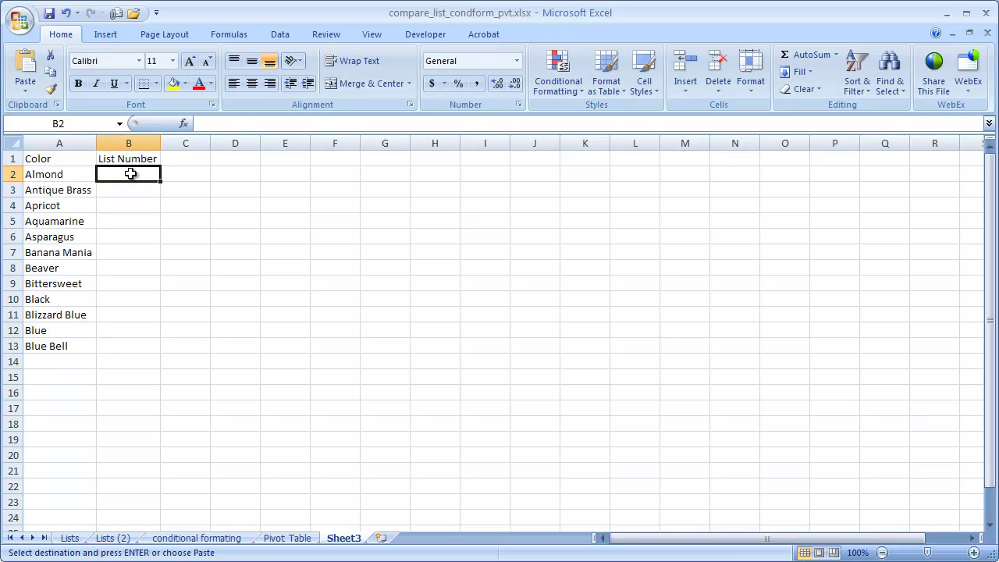
{"action": "type", "text": "First"}
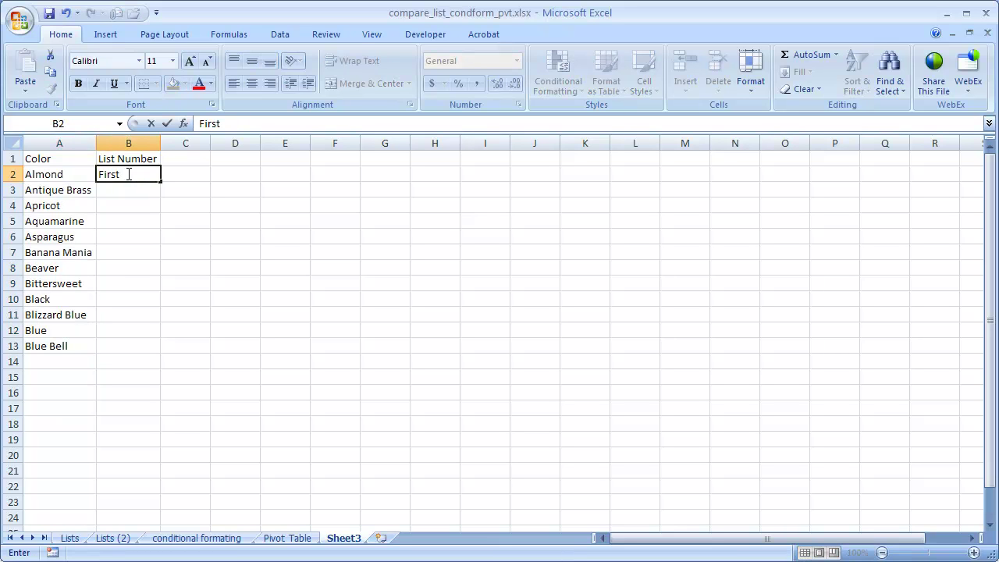
{"action": "key", "text": "Return"}
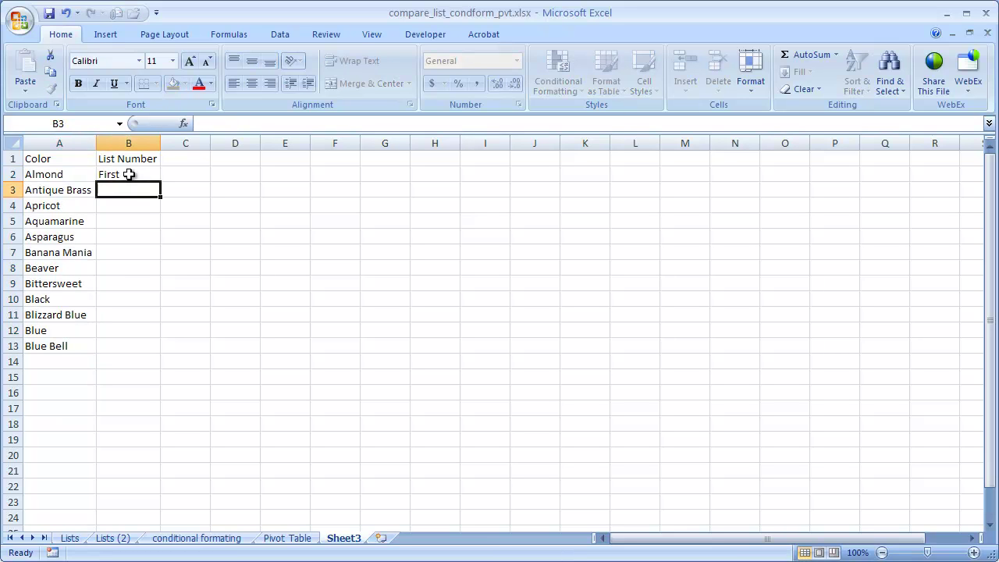
{"action": "left_click", "coordinate": [129, 174]}
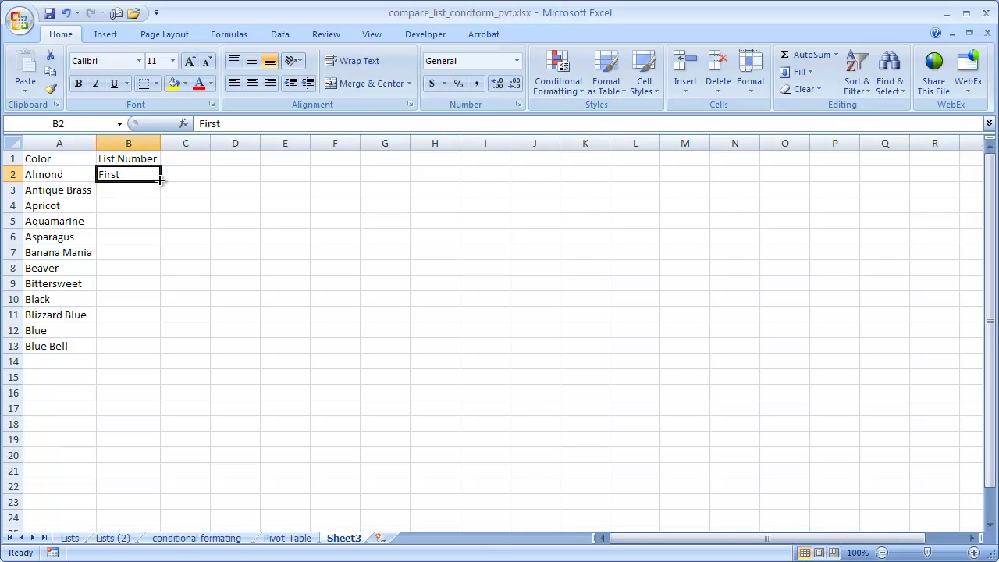
{"action": "left_click_drag", "start_coordinate": [159, 180], "coordinate": [156, 348]}
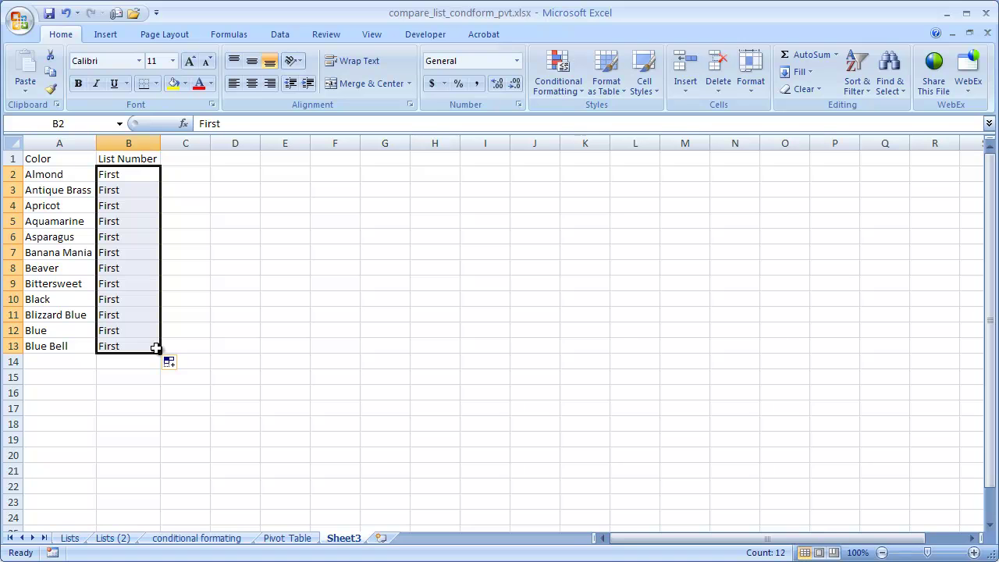
- Copy the List 2 colors in B2:B13 of the Lists sheet into Sheet3 starting at A14, below the List 1 colors
{"action": "left_click", "coordinate": [77, 540]}
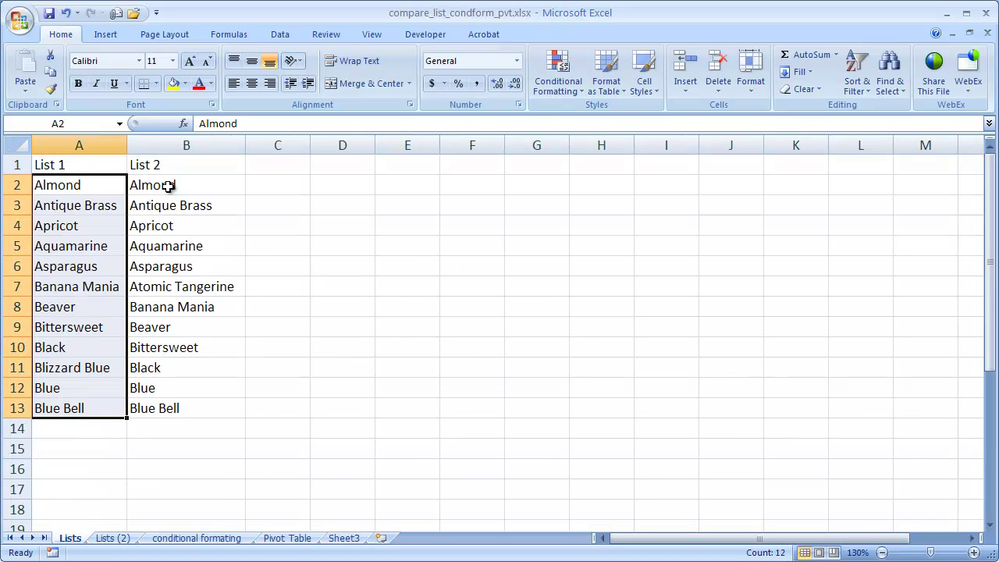
{"action": "left_click_drag", "start_coordinate": [168, 185], "coordinate": [177, 403]}
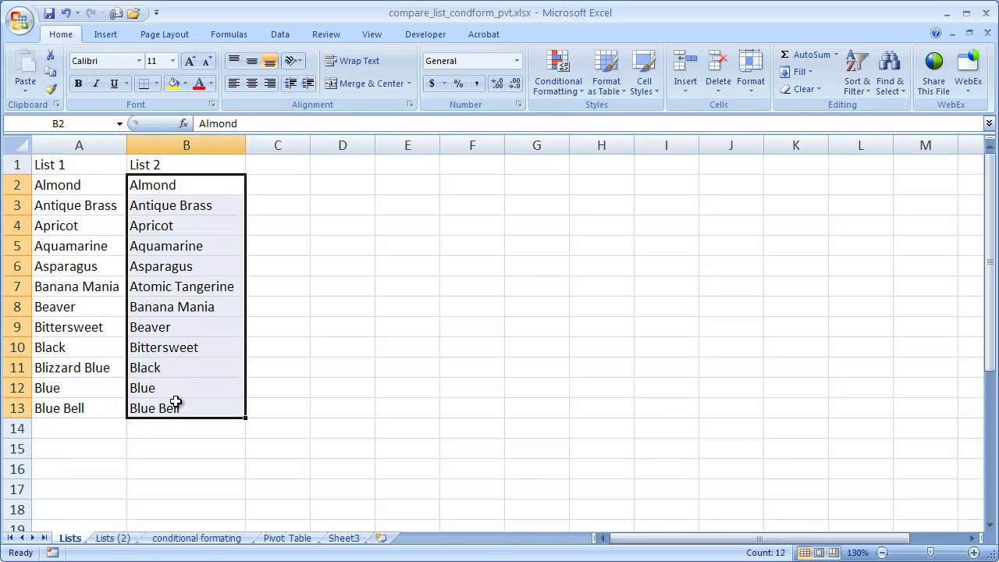
{"action": "key", "text": "ctrl+c"}
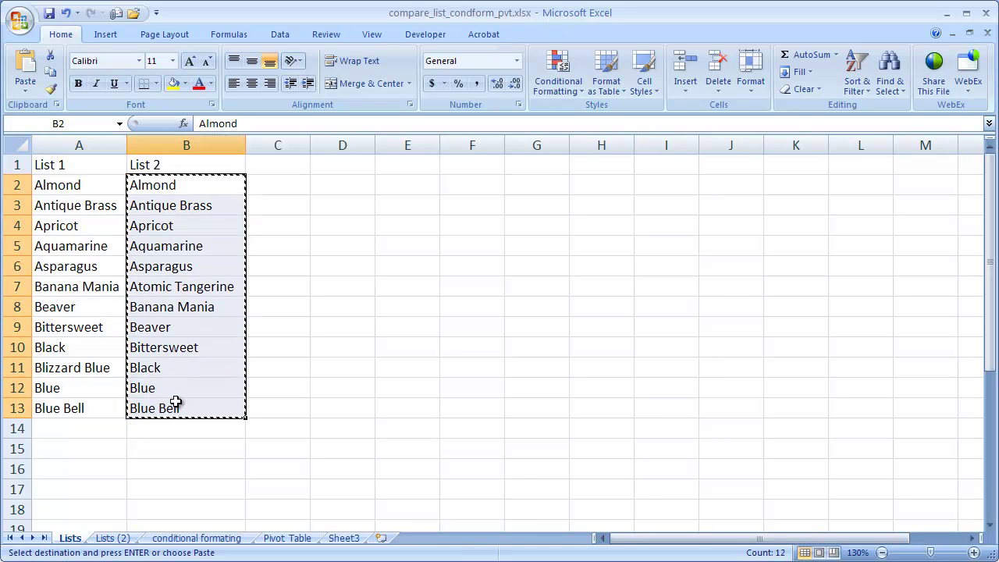
{"action": "left_click", "coordinate": [343, 539]}
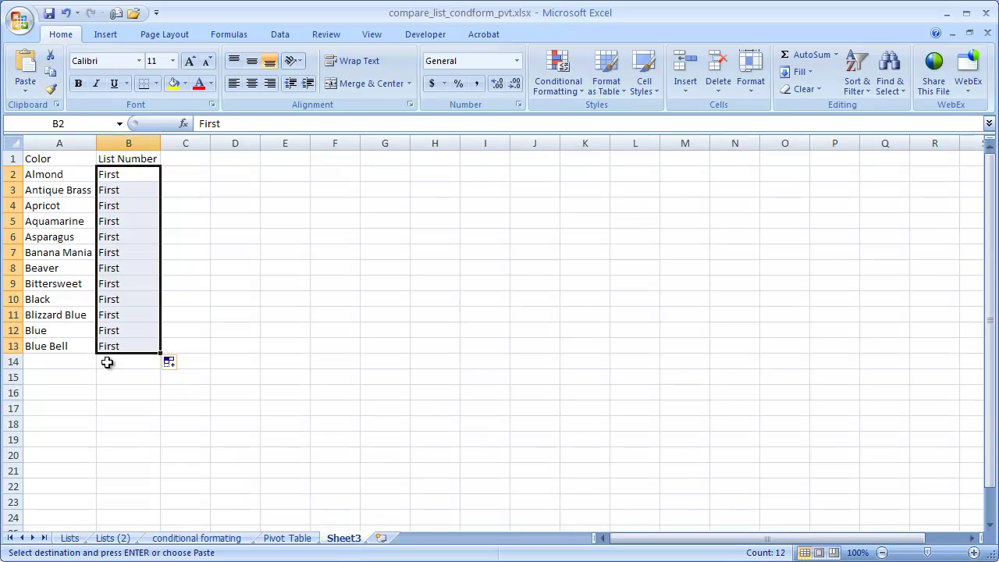
{"action": "left_click", "coordinate": [69, 362]}
{"action": "key", "text": "ctrl+v"}
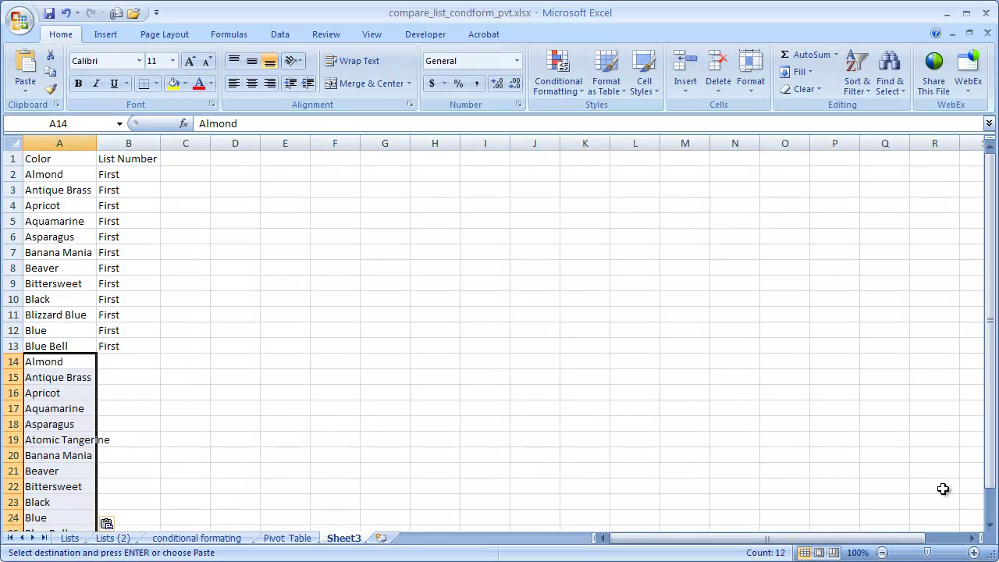
- Fill B14:B25 of Sheet3 with Second alongside the List 2 colors
{"action": "left_click", "coordinate": [144, 362]}
{"action": "left_click_drag", "start_coordinate": [144, 362], "coordinate": [134, 497]}
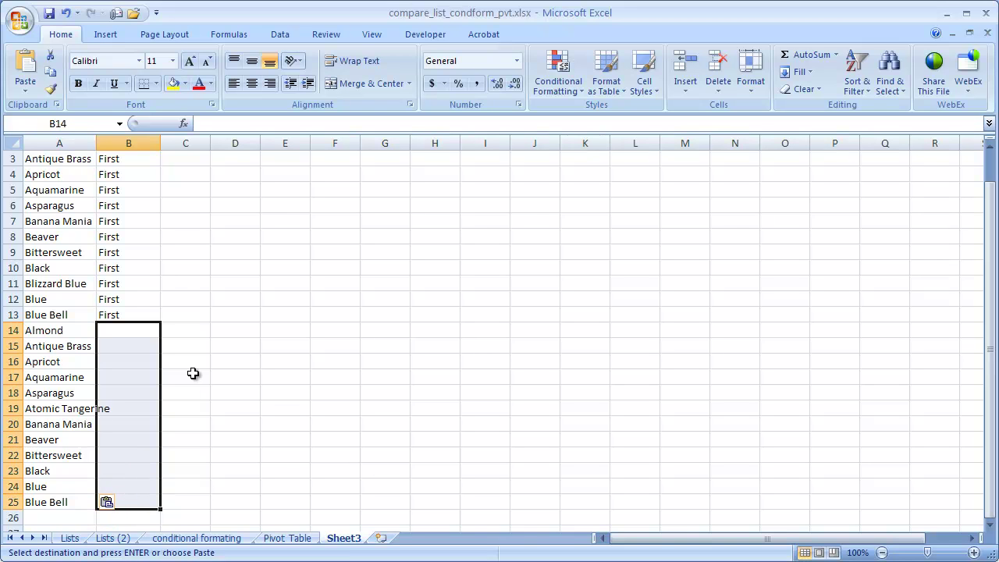
{"action": "type", "text": "Second"}
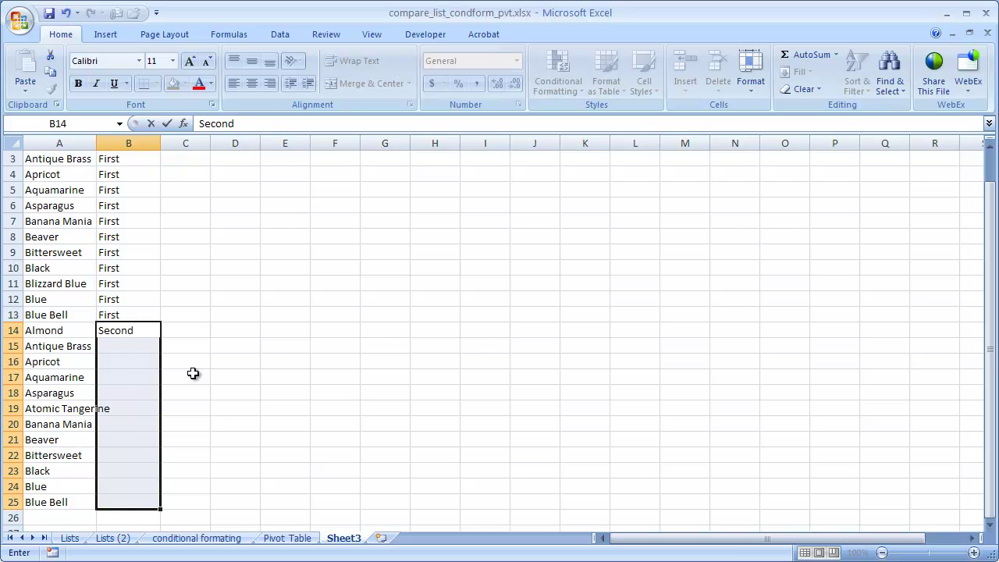
{"action": "key", "text": "ctrl+Return"}
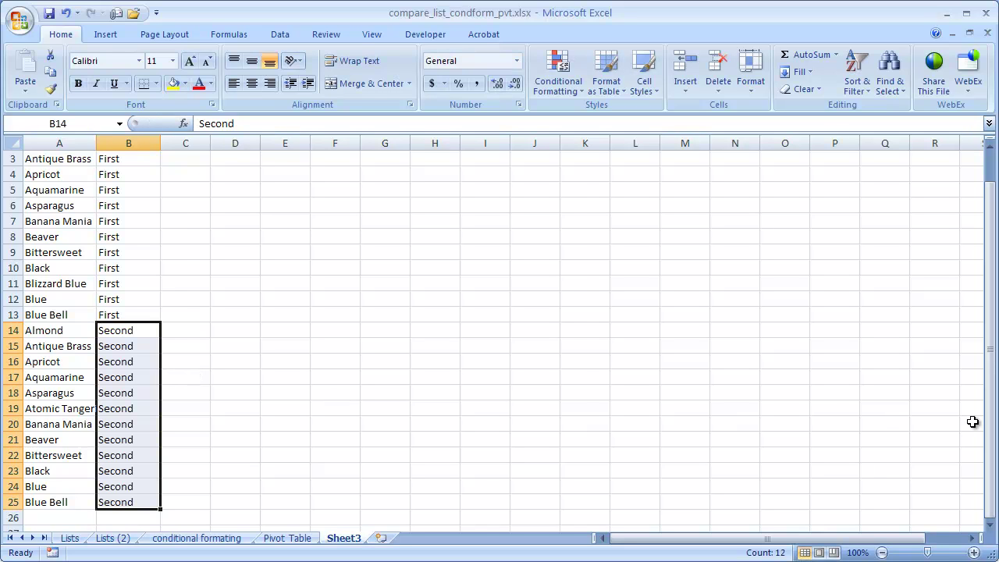
- Create a pivot table from Sheet3 A1:B25, placed on the existing worksheet at D5
{"action": "left_click_drag", "start_coordinate": [985, 416], "coordinate": [975, 320]}
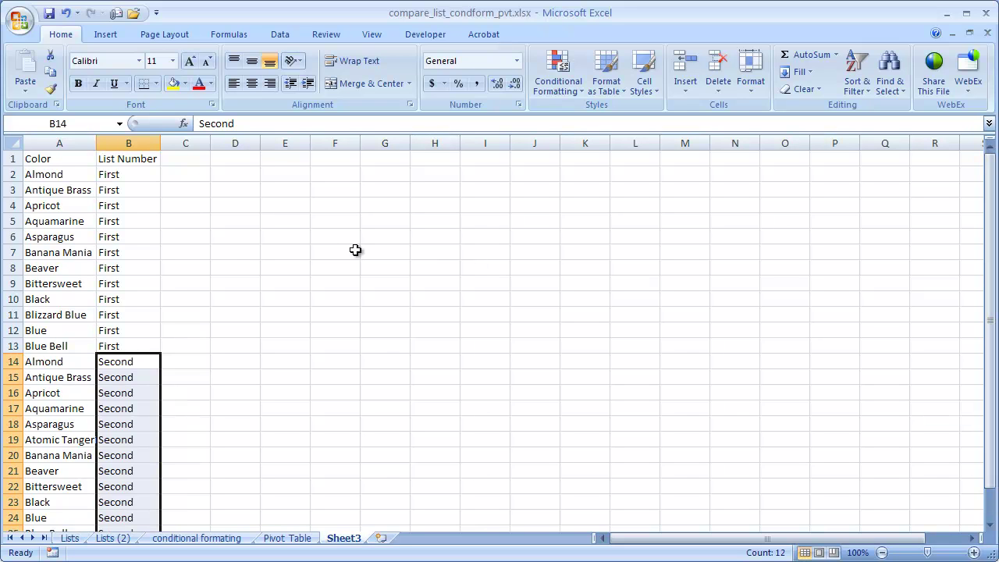
{"action": "left_click", "coordinate": [80, 237]}
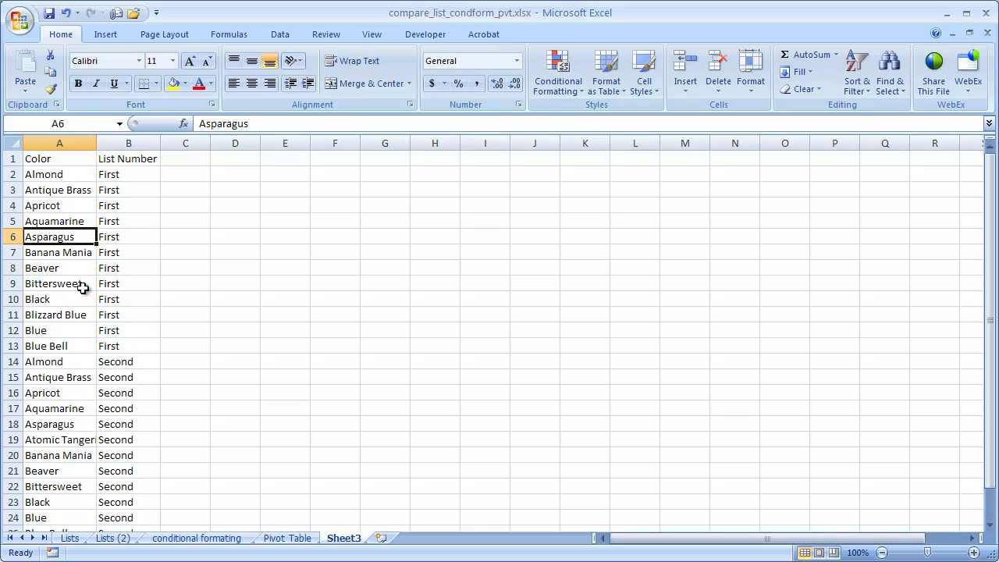
{"action": "left_click", "coordinate": [103, 36]}
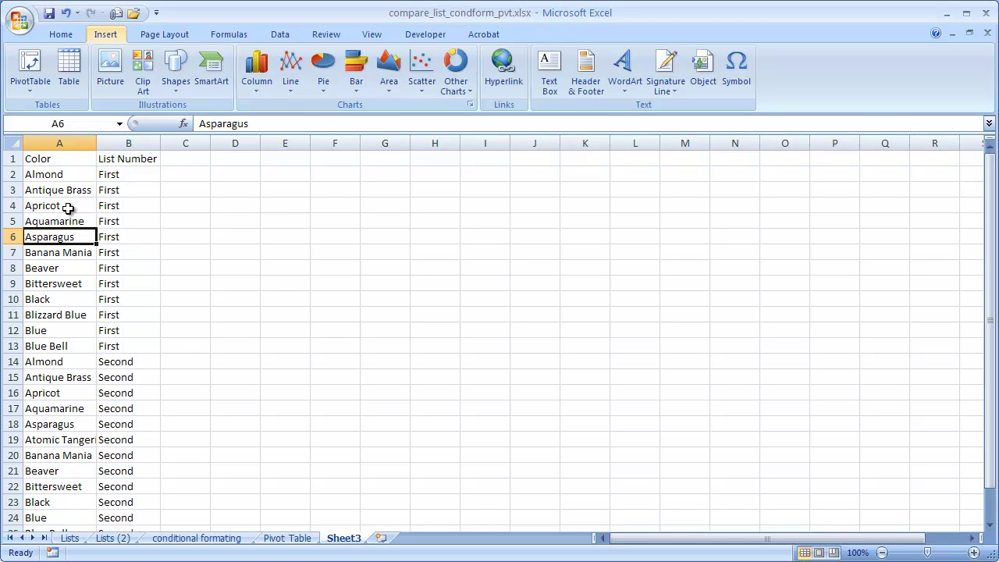
{"action": "key", "text": "alt+n"}
{"action": "key", "text": "v"}
{"action": "key", "text": "t"}
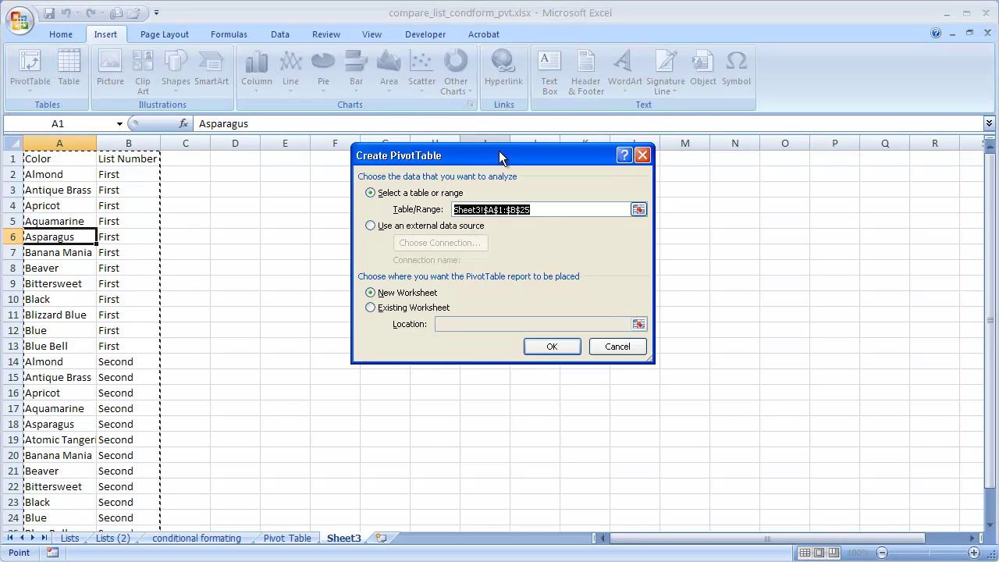
{"action": "left_click_drag", "start_coordinate": [500, 156], "coordinate": [437, 117]}
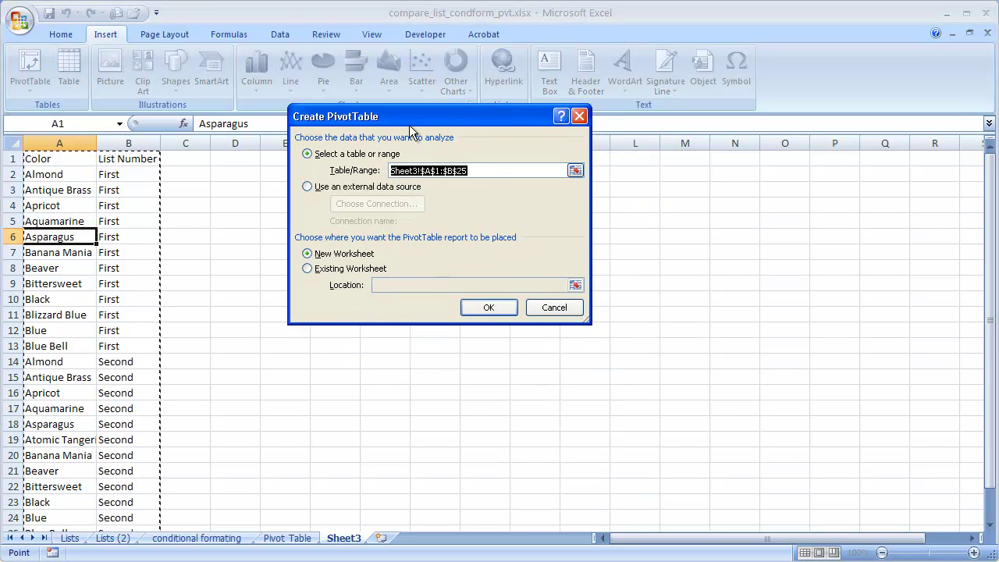
{"action": "left_click", "coordinate": [308, 269]}
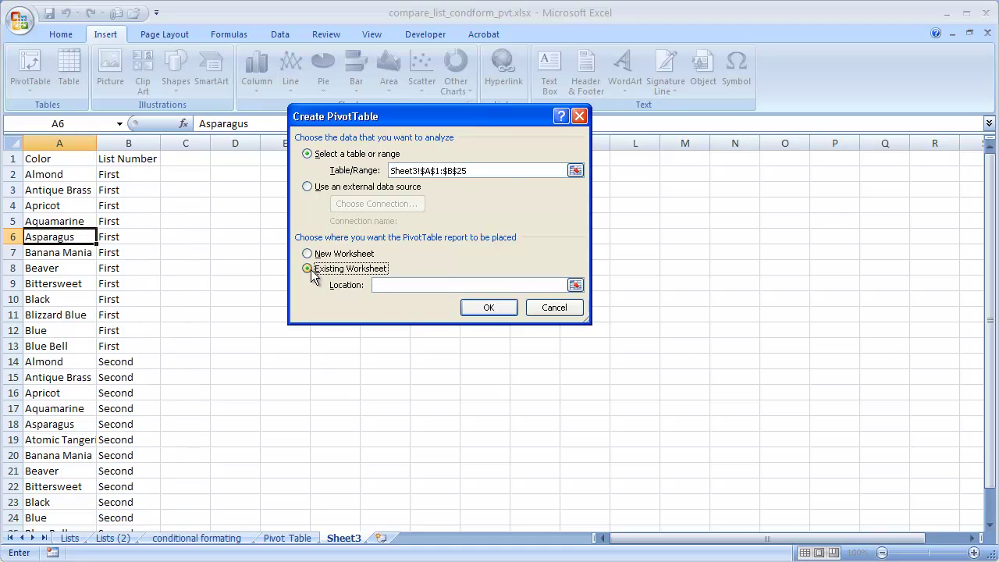
{"action": "left_click", "coordinate": [391, 284]}
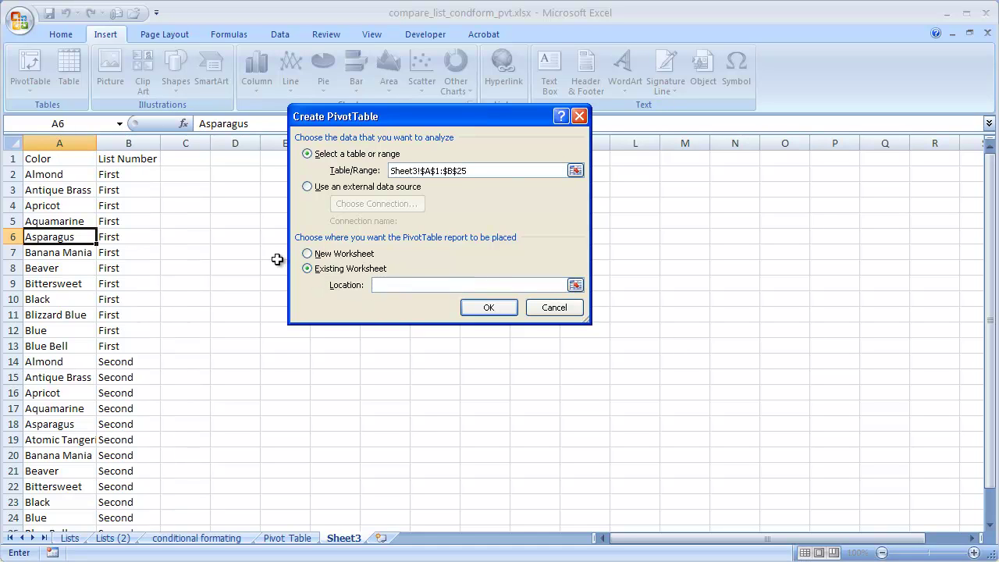
{"action": "left_click_drag", "start_coordinate": [424, 123], "coordinate": [457, 124]}
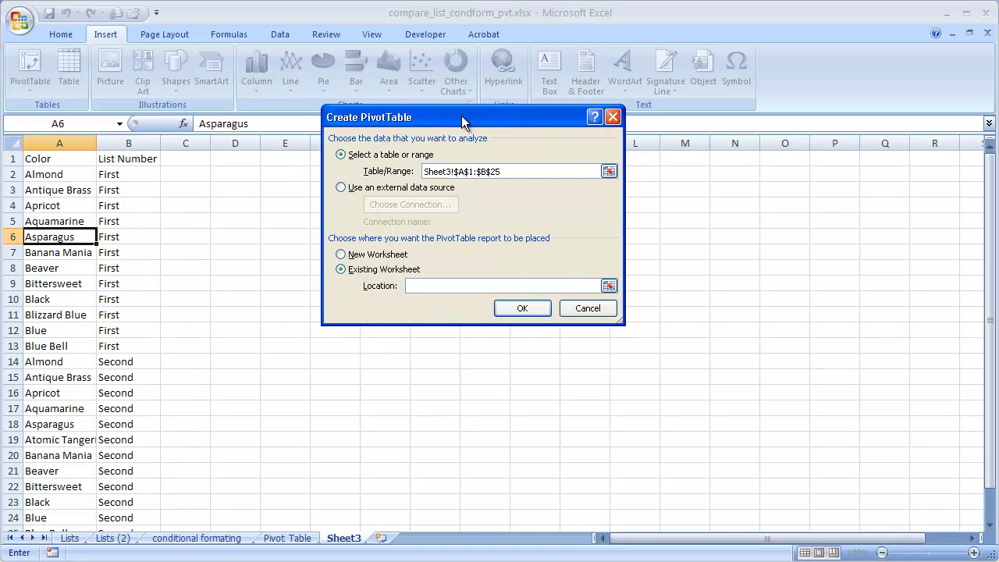
{"action": "left_click", "coordinate": [235, 226]}
{"action": "left_click", "coordinate": [520, 308]}
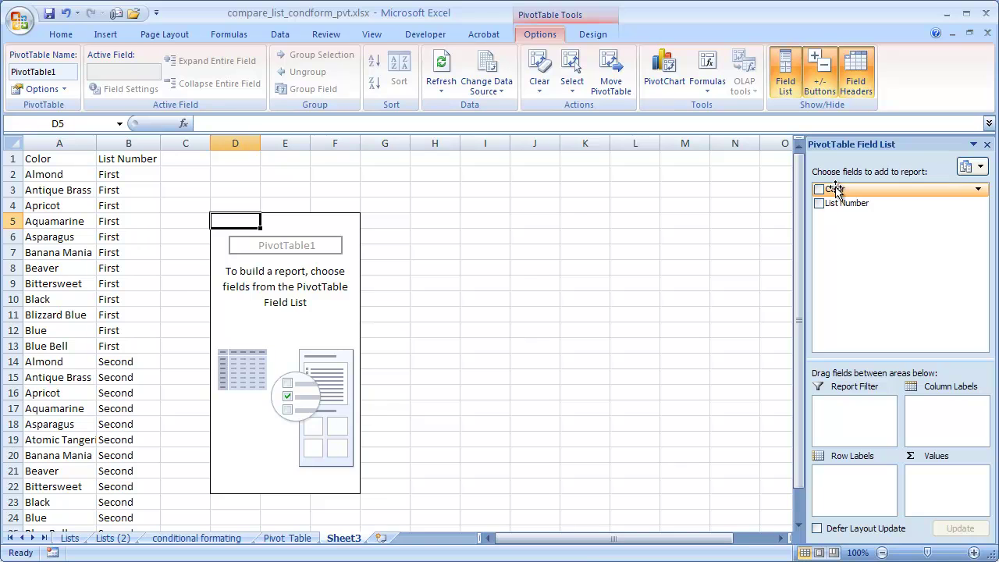
- Set Color as the pivot table's row labels and List Number as its values, summarized by count
{"action": "left_click_drag", "start_coordinate": [833, 194], "coordinate": [849, 208]}
{"action": "left_click_drag", "start_coordinate": [839, 421], "coordinate": [844, 474]}
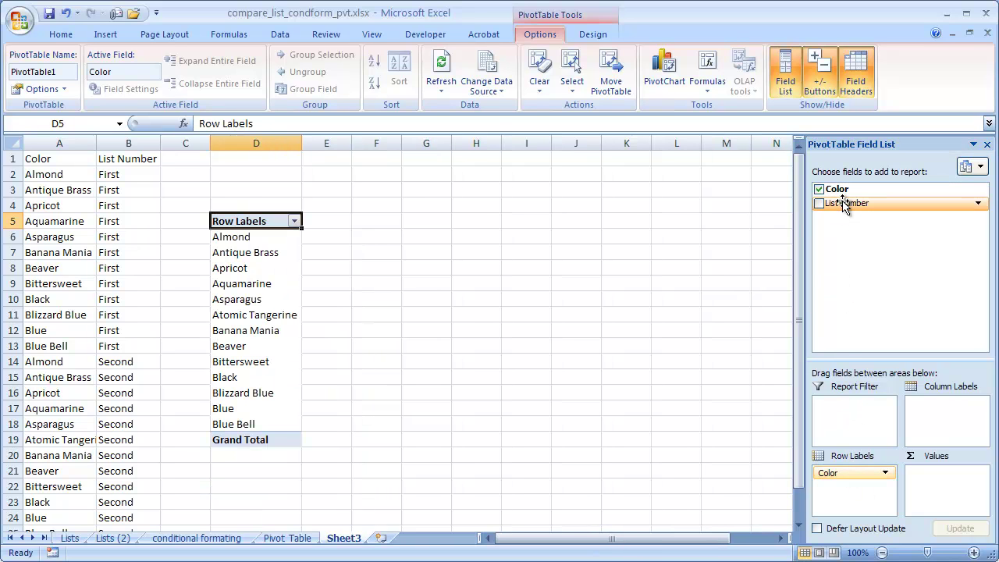
{"action": "left_click_drag", "start_coordinate": [843, 203], "coordinate": [942, 481]}
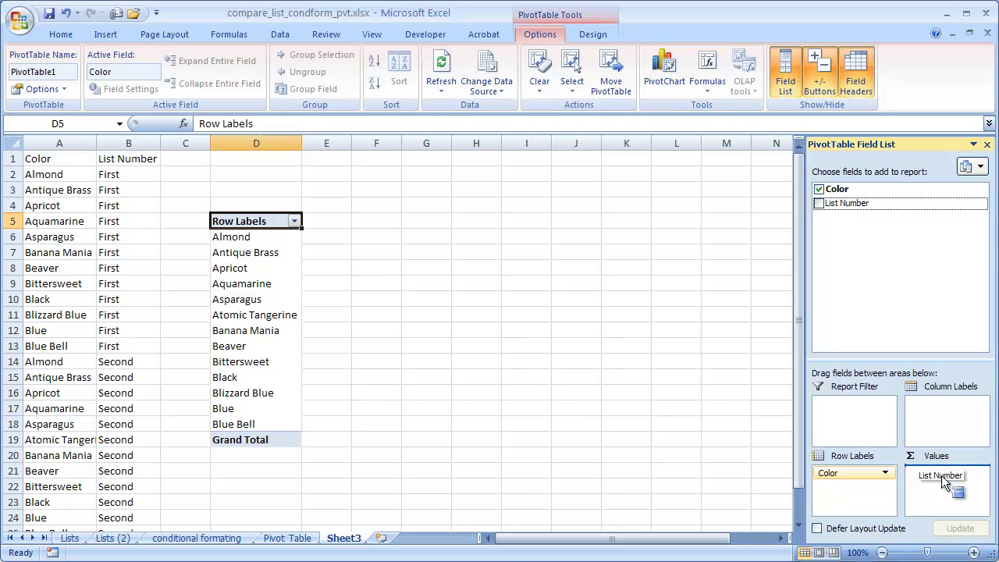
{"action": "left_click_drag", "start_coordinate": [943, 481], "coordinate": [944, 477]}
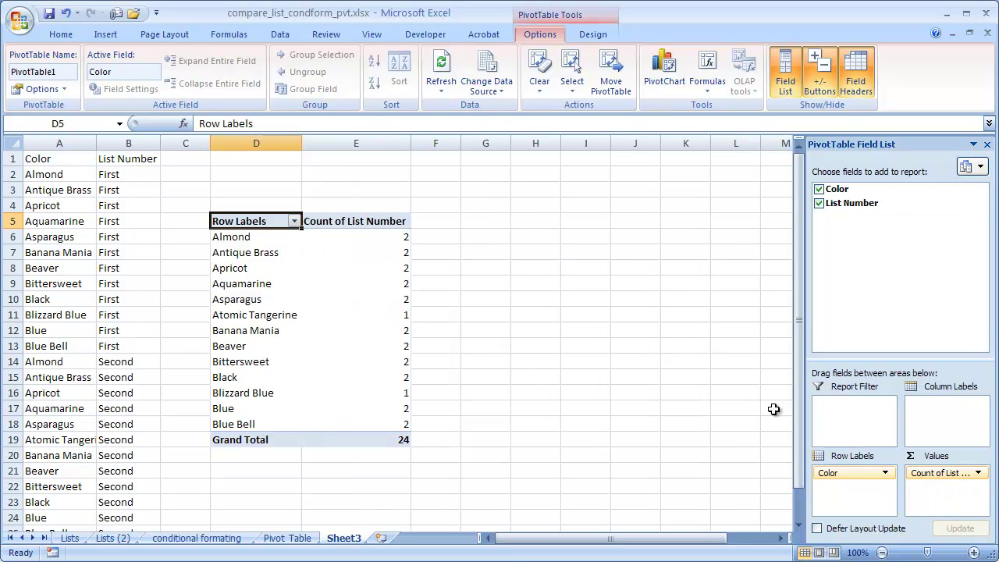
- Compare the pivot table's count for each color with the First and Second entries in the source list
{"action": "left_click", "coordinate": [283, 240]}
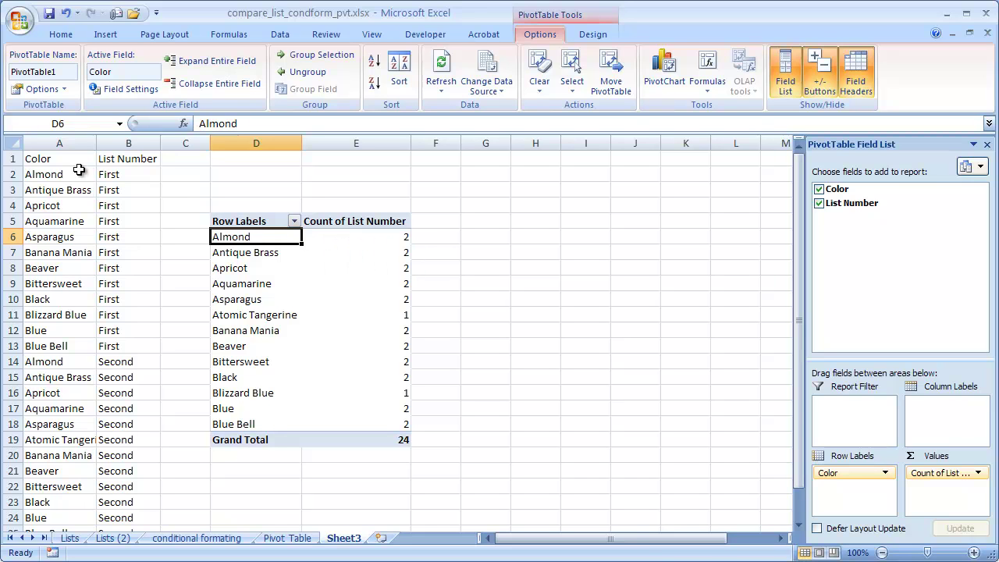
{"action": "left_click", "coordinate": [119, 173]}
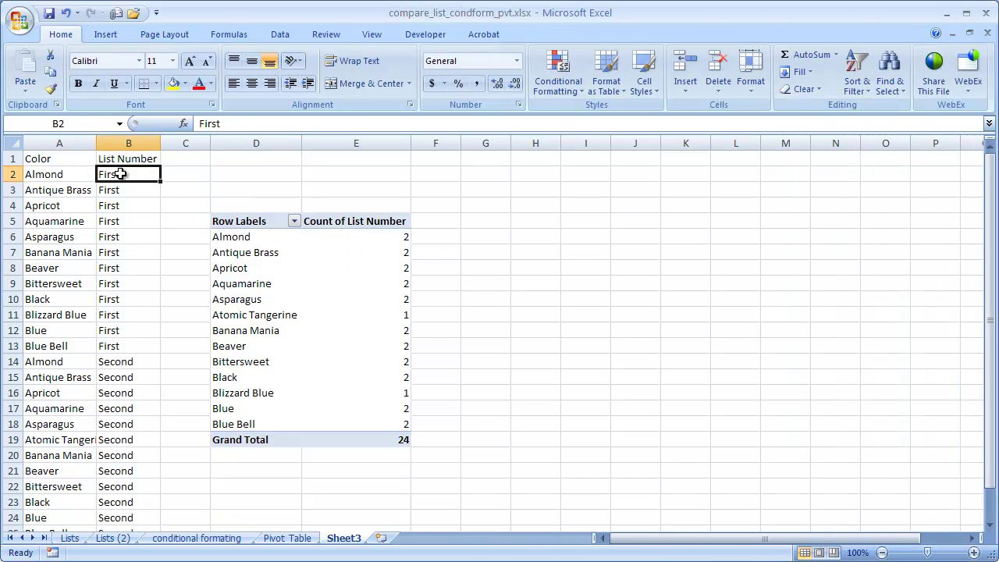
{"action": "left_click", "coordinate": [125, 364]}
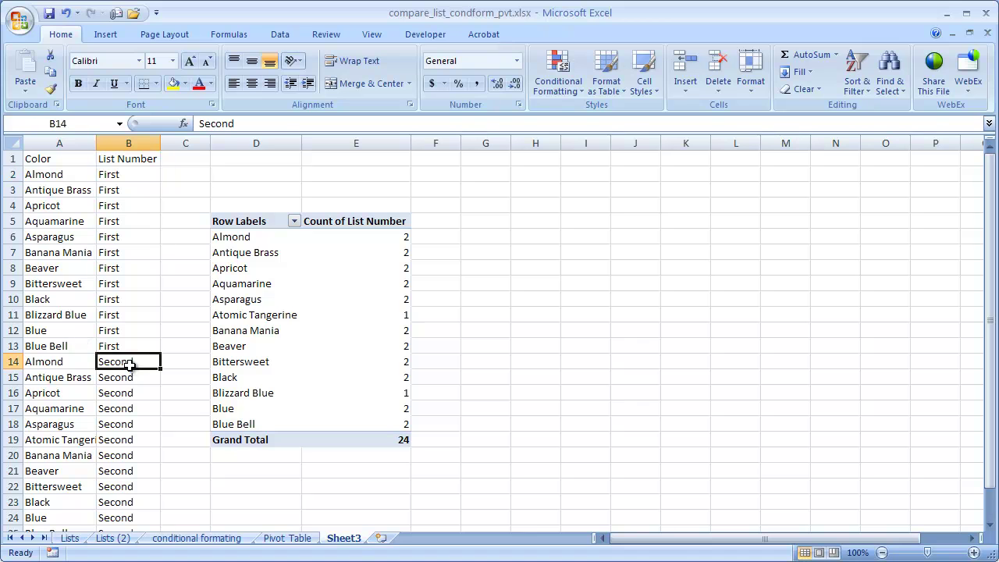
{"action": "left_click", "coordinate": [359, 242]}
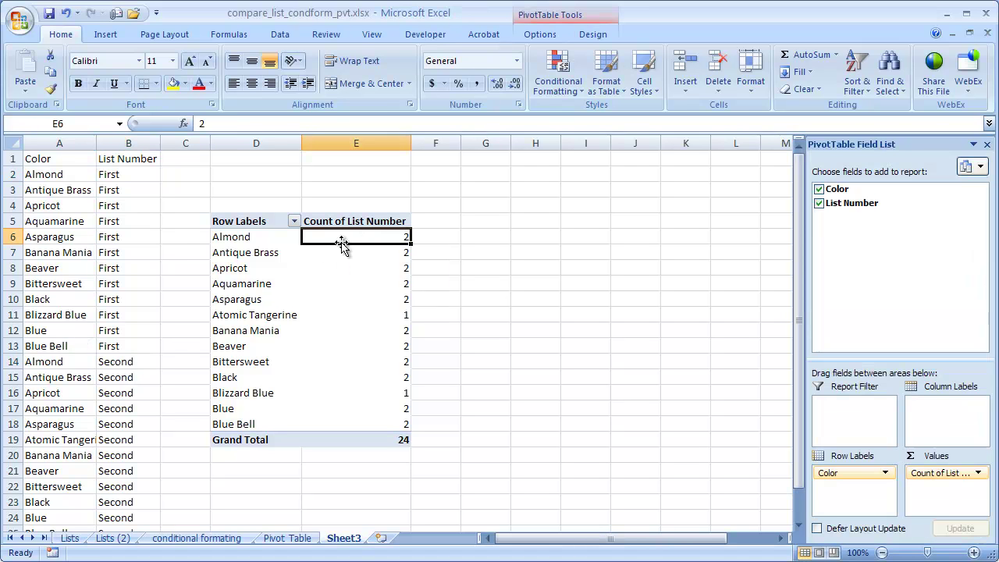
{"action": "left_click", "coordinate": [363, 312]}
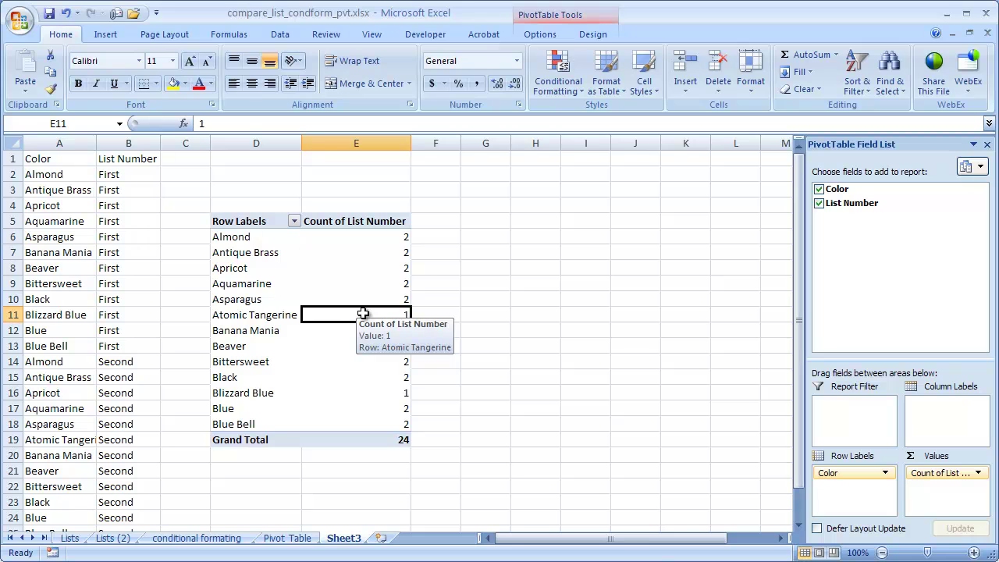
{"action": "left_click", "coordinate": [273, 320]}
{"action": "left_click", "coordinate": [262, 393]}
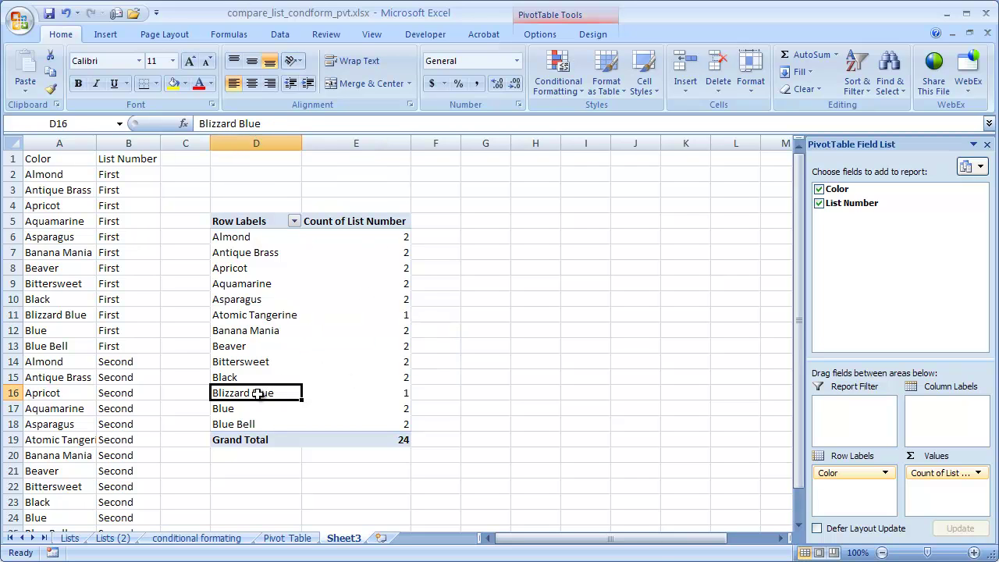
{"action": "left_click", "coordinate": [378, 236]}
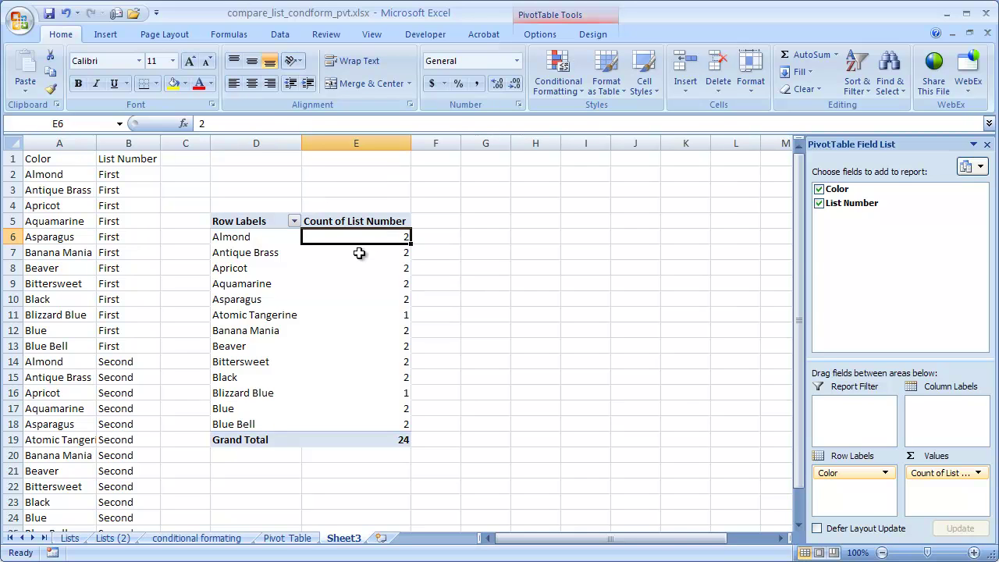
- Sort the pivot table by Count of List Number from smallest to largest
{"action": "left_click", "coordinate": [370, 256]}
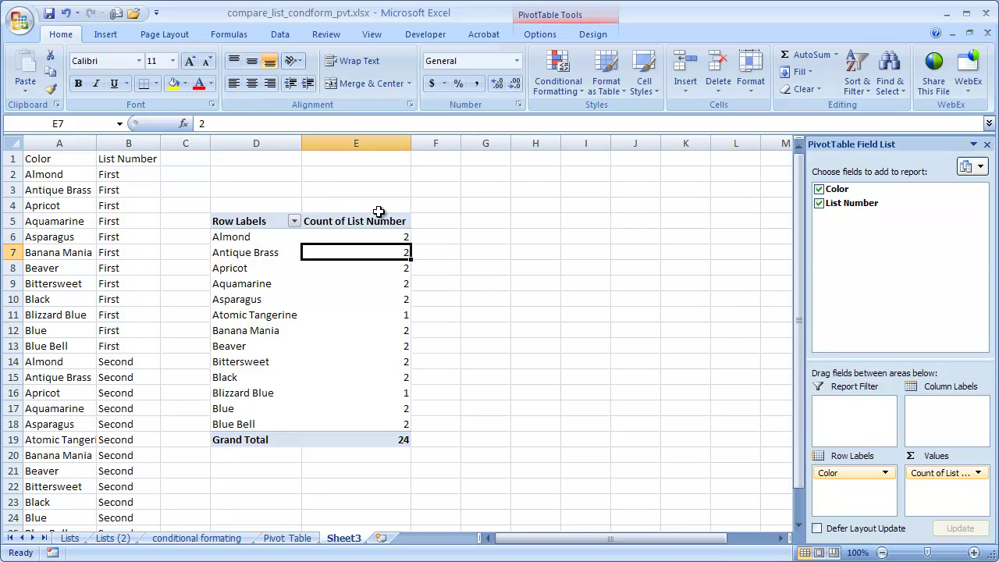
{"action": "right_click", "coordinate": [349, 248]}
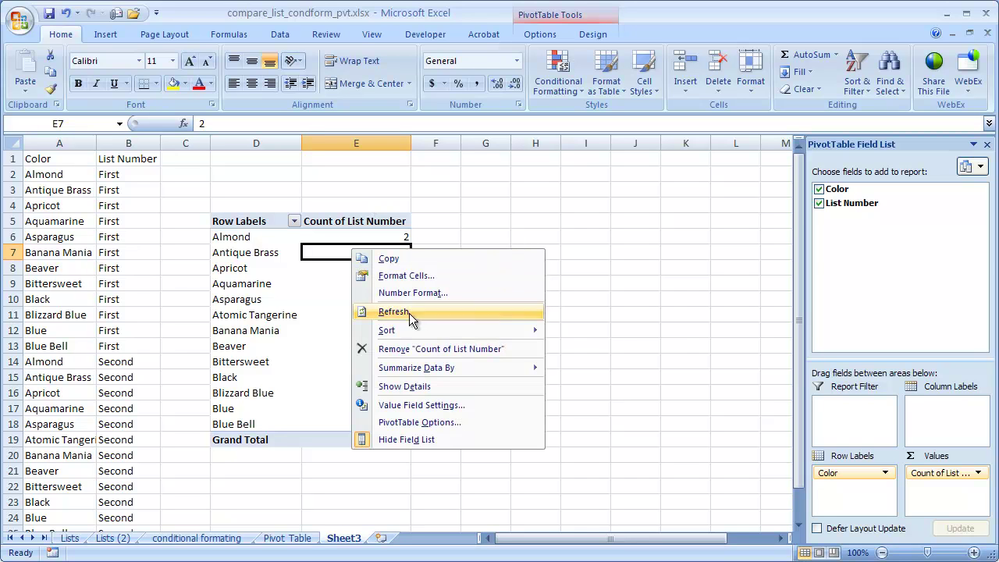
{"action": "mouse_move", "coordinate": [441, 336]}
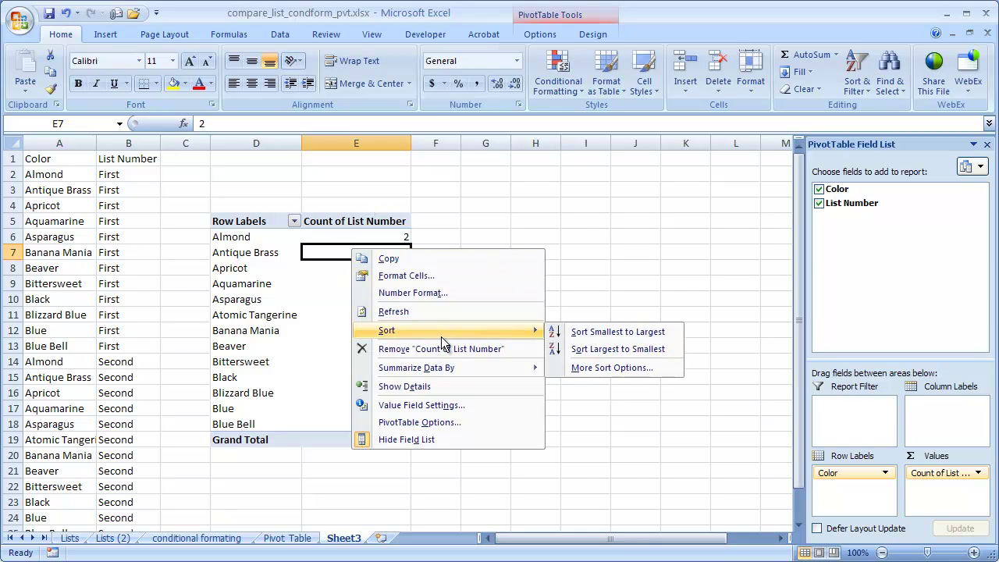
{"action": "left_click", "coordinate": [621, 330]}
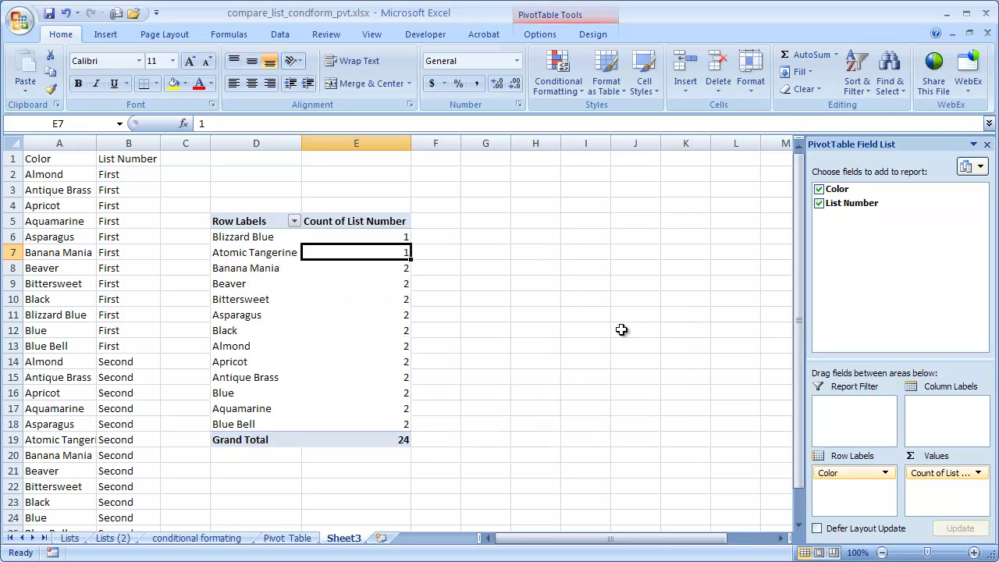
- Examine the colors and counts in the first two rows of the sorted pivot table
{"action": "left_click", "coordinate": [285, 238]}
{"action": "left_click", "coordinate": [275, 252]}
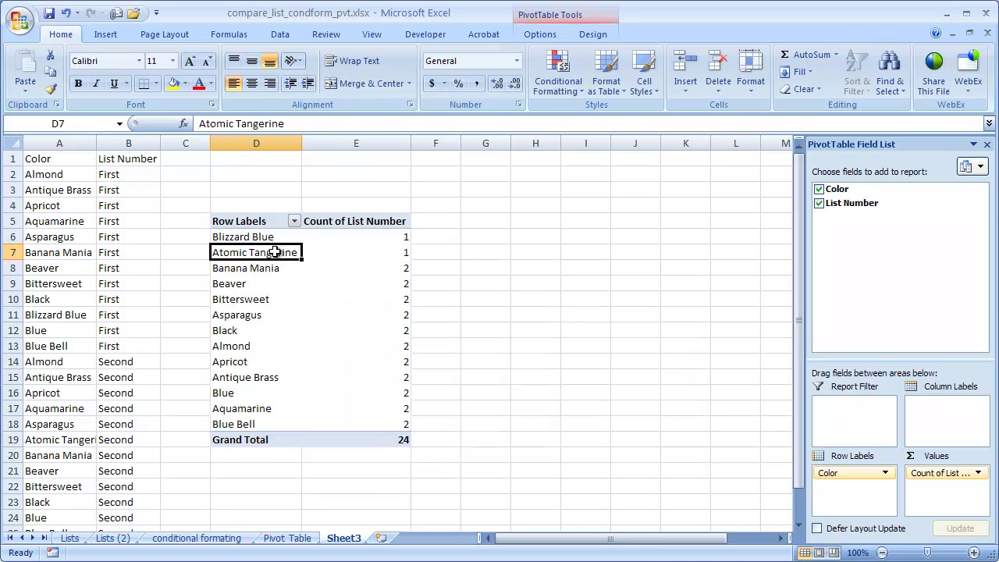
{"action": "left_click", "coordinate": [347, 251]}
{"action": "left_click", "coordinate": [354, 238]}
{"action": "left_click", "coordinate": [354, 252]}
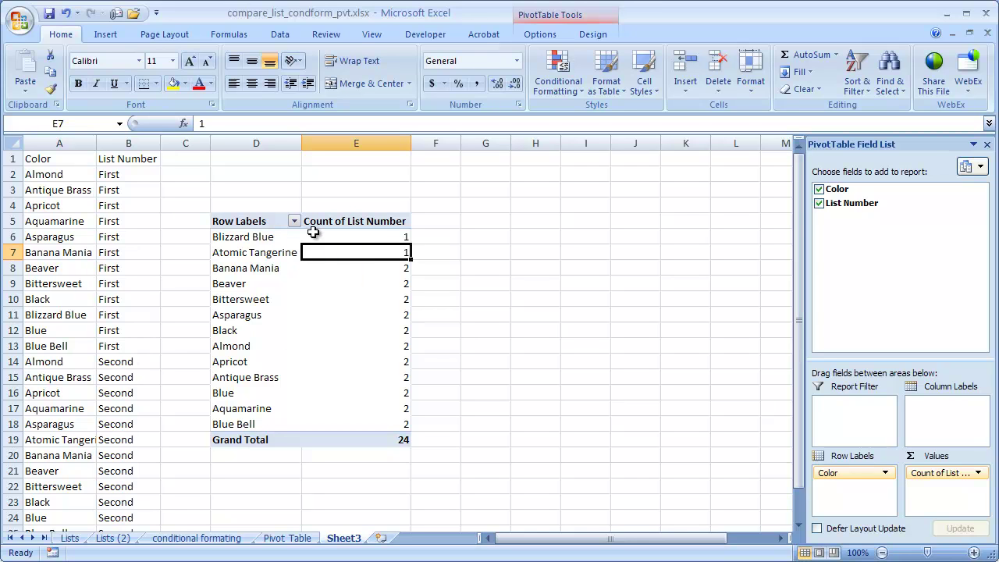
{"action": "mouse_move", "coordinate": [349, 233]}
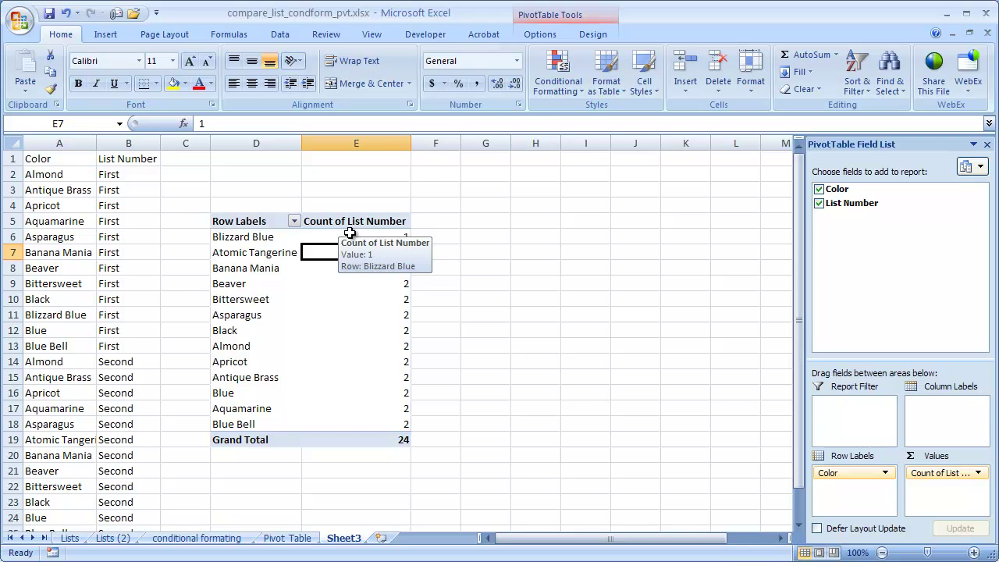